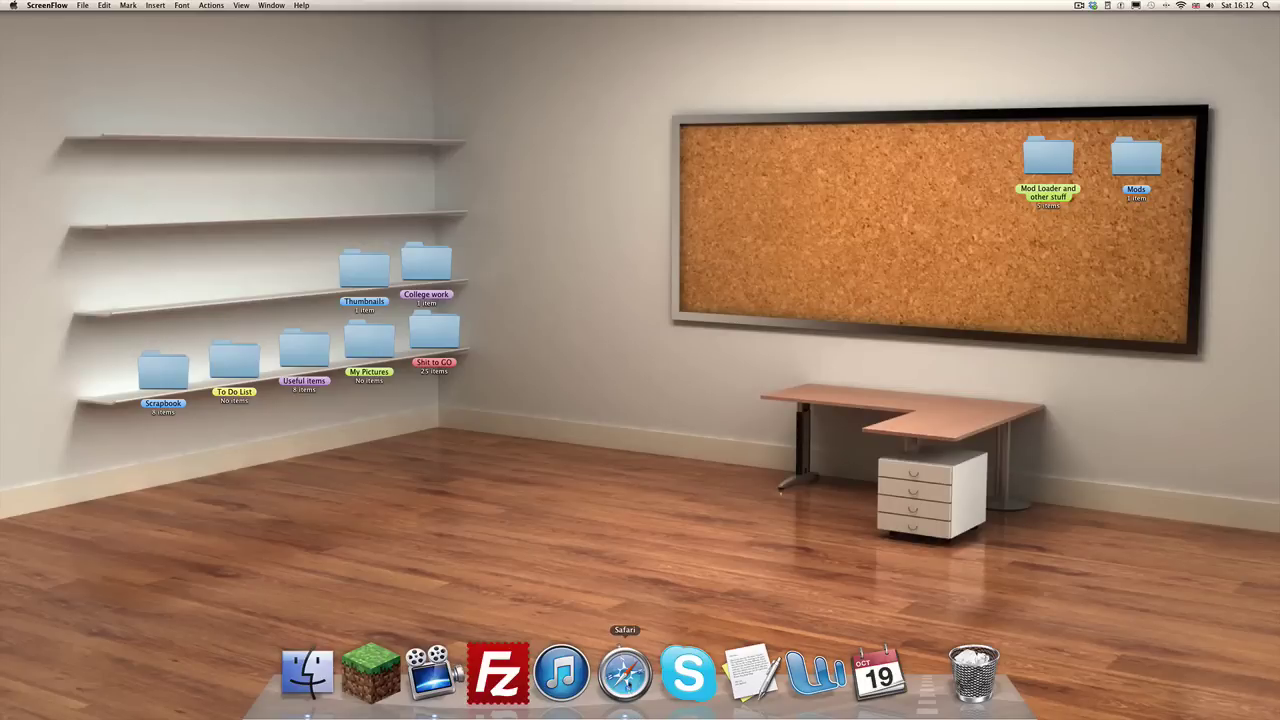
Step: Open Safari, search Google for "Aether 2 mod" and open the Aether II Minecraft Forum thread
{"action": "left_click", "coordinate": [625, 672]}
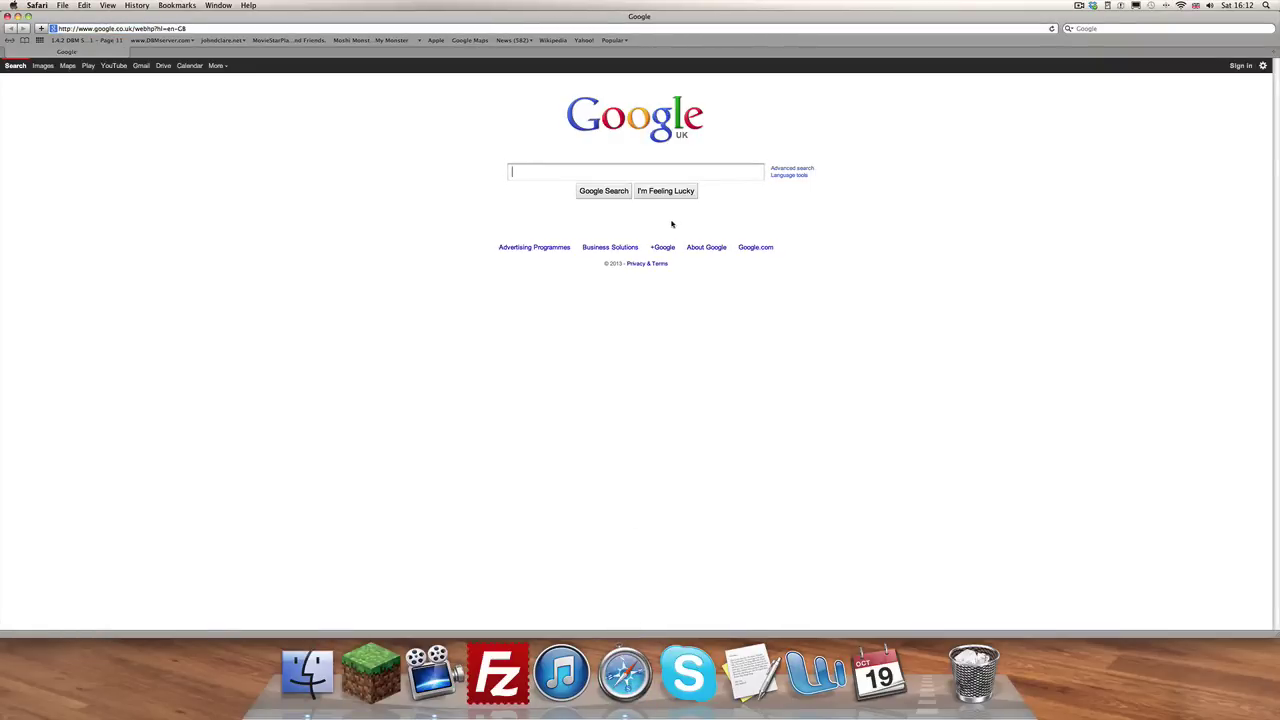
{"action": "type", "text": "Aether "}
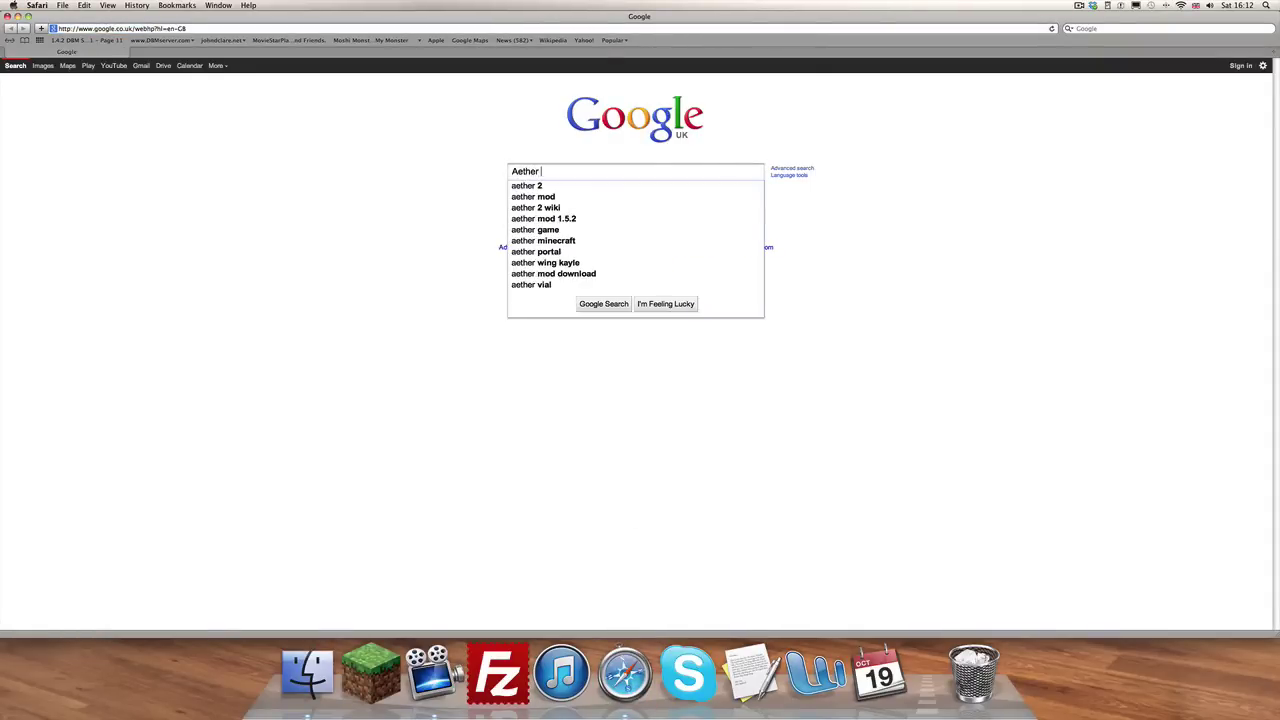
{"action": "type", "text": "2 mod"}
{"action": "key", "text": "Return"}
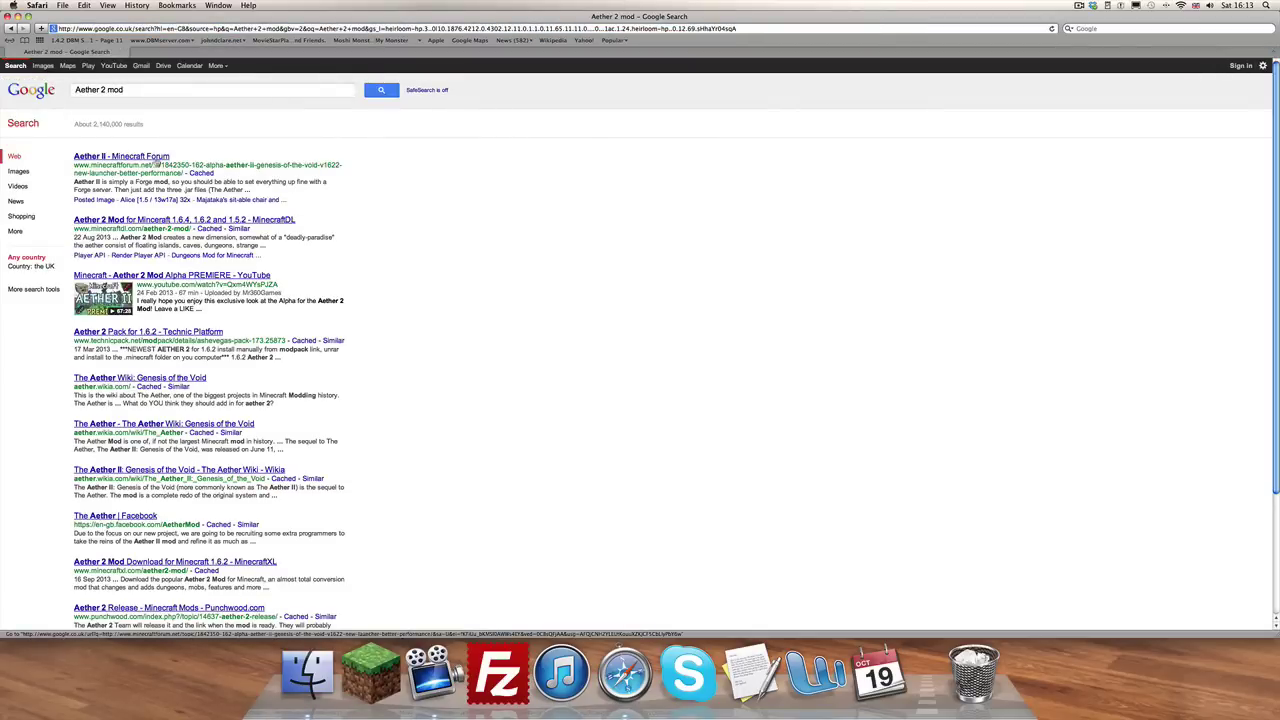
{"action": "left_click", "coordinate": [153, 160]}
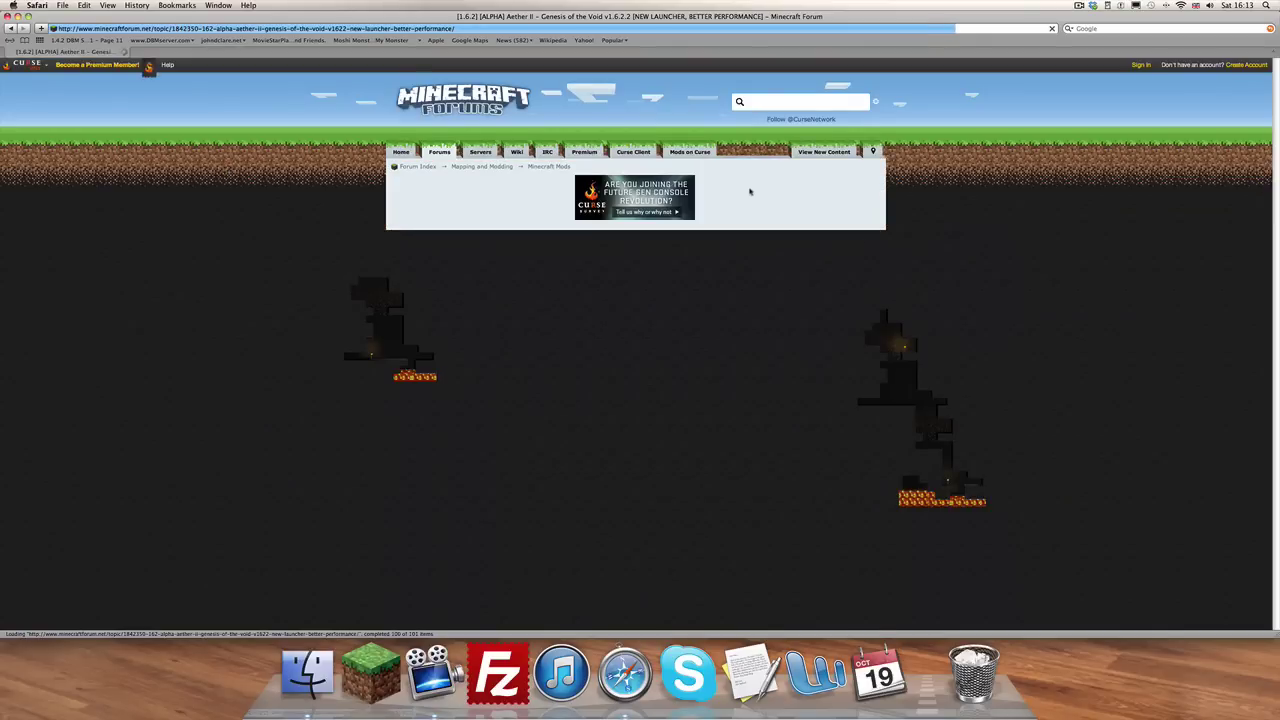
Step: Find the Installation Instructions in the thread and expand the spoiler for Minecraft 1.6.2 without the launcher
{"action": "scroll", "coordinate": [903, 342], "scroll_direction": "down", "scroll_amount": 15}
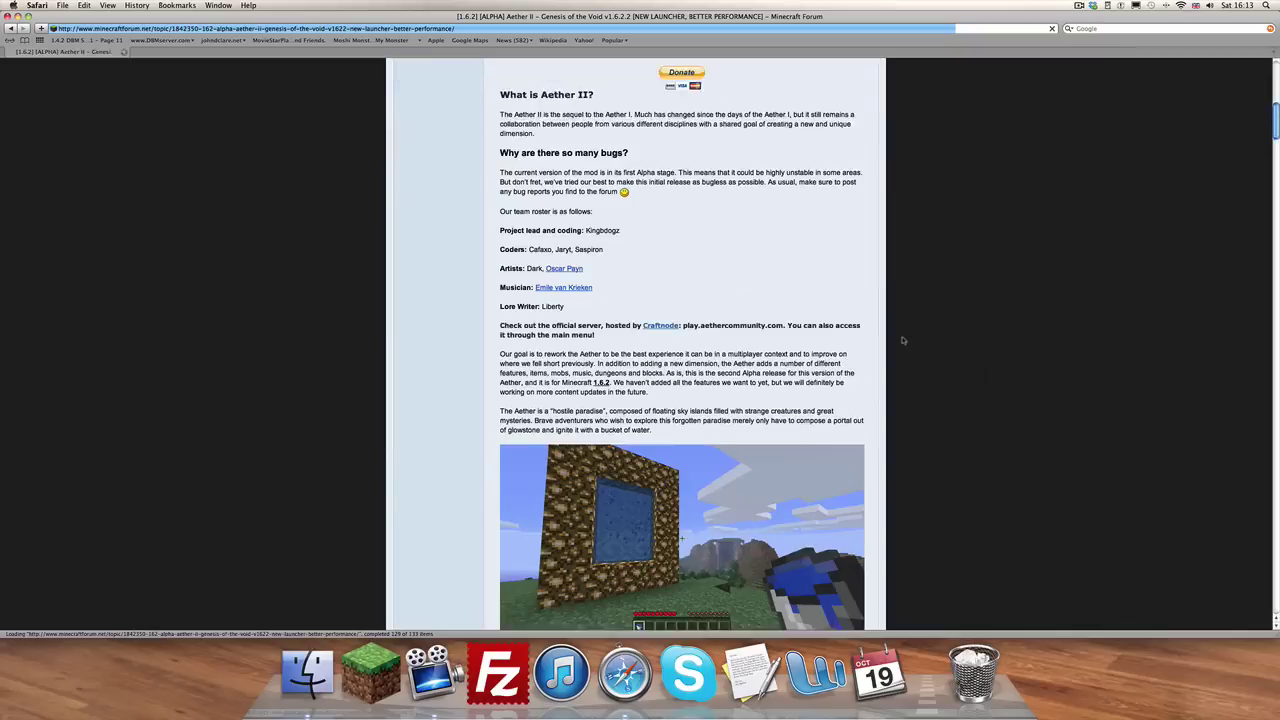
{"action": "scroll", "coordinate": [903, 341], "scroll_direction": "down", "scroll_amount": 15}
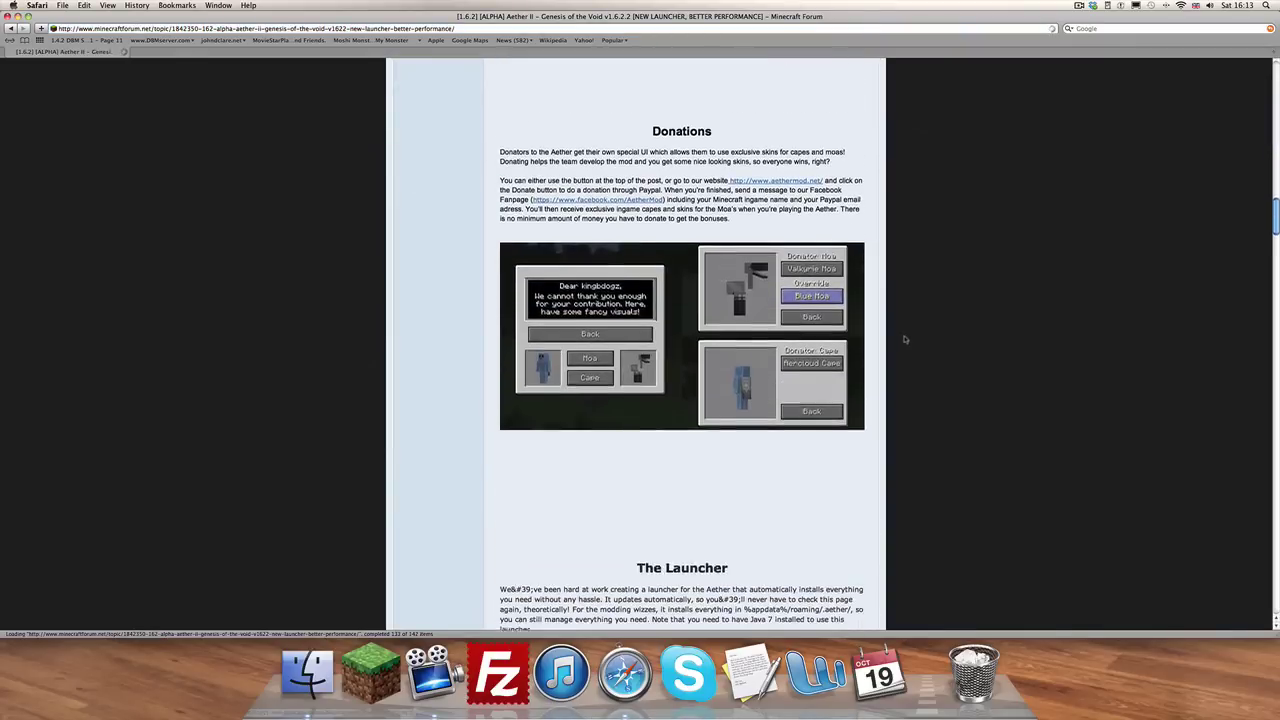
{"action": "scroll", "coordinate": [904, 340], "scroll_direction": "down", "scroll_amount": 10}
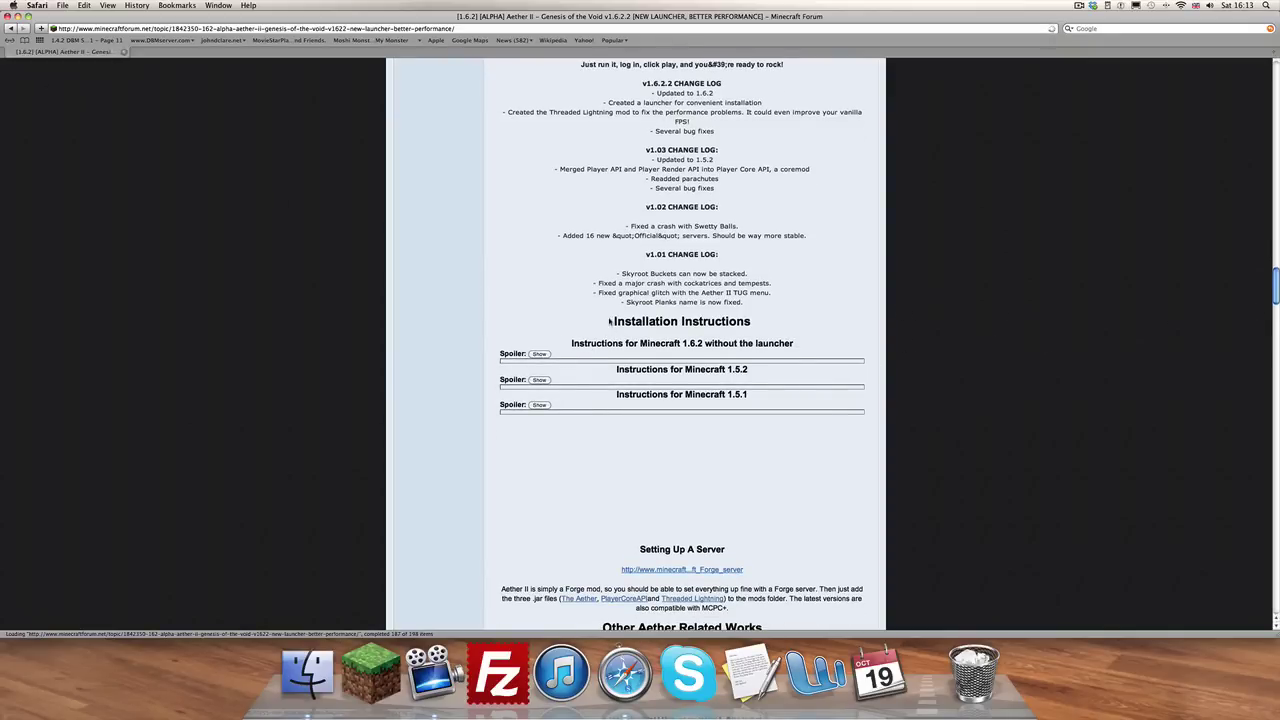
{"action": "left_click_drag", "start_coordinate": [612, 320], "coordinate": [683, 321]}
{"action": "left_click", "coordinate": [764, 320]}
{"action": "left_click_drag", "start_coordinate": [572, 343], "coordinate": [784, 341]}
{"action": "left_click", "coordinate": [539, 355]}
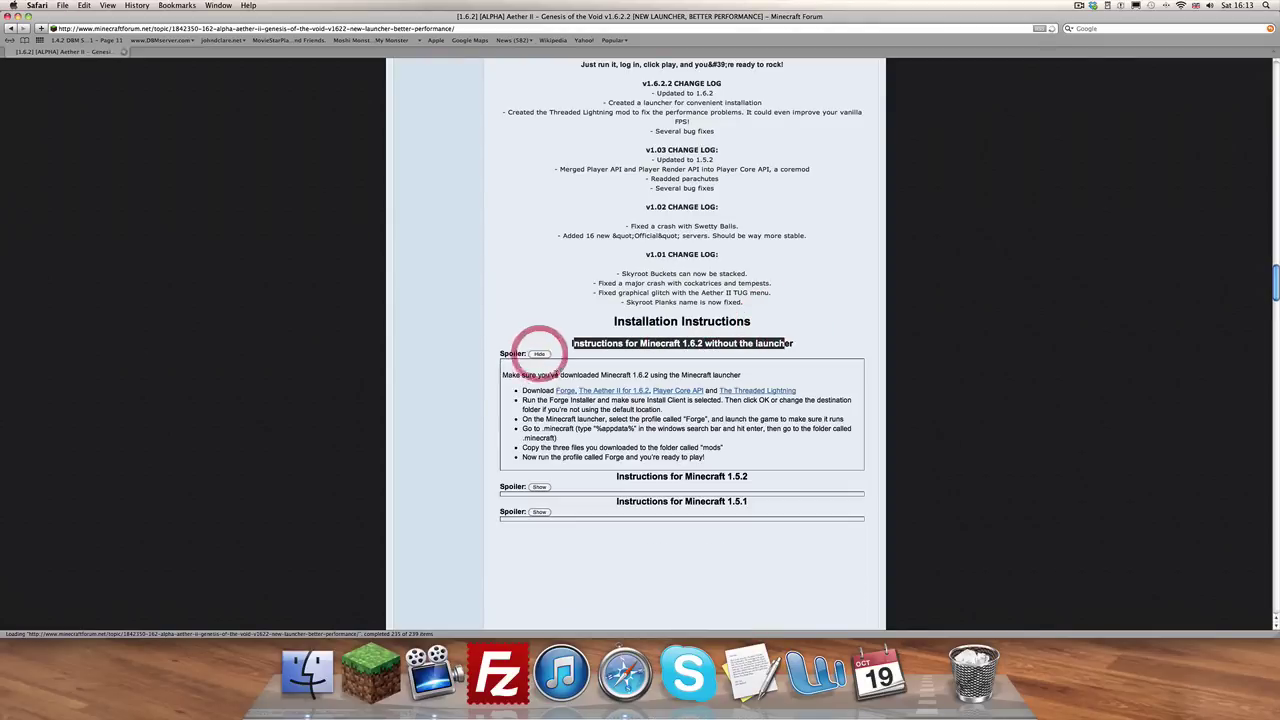
{"action": "left_click_drag", "start_coordinate": [503, 375], "coordinate": [652, 374]}
{"action": "left_click", "coordinate": [648, 374]}
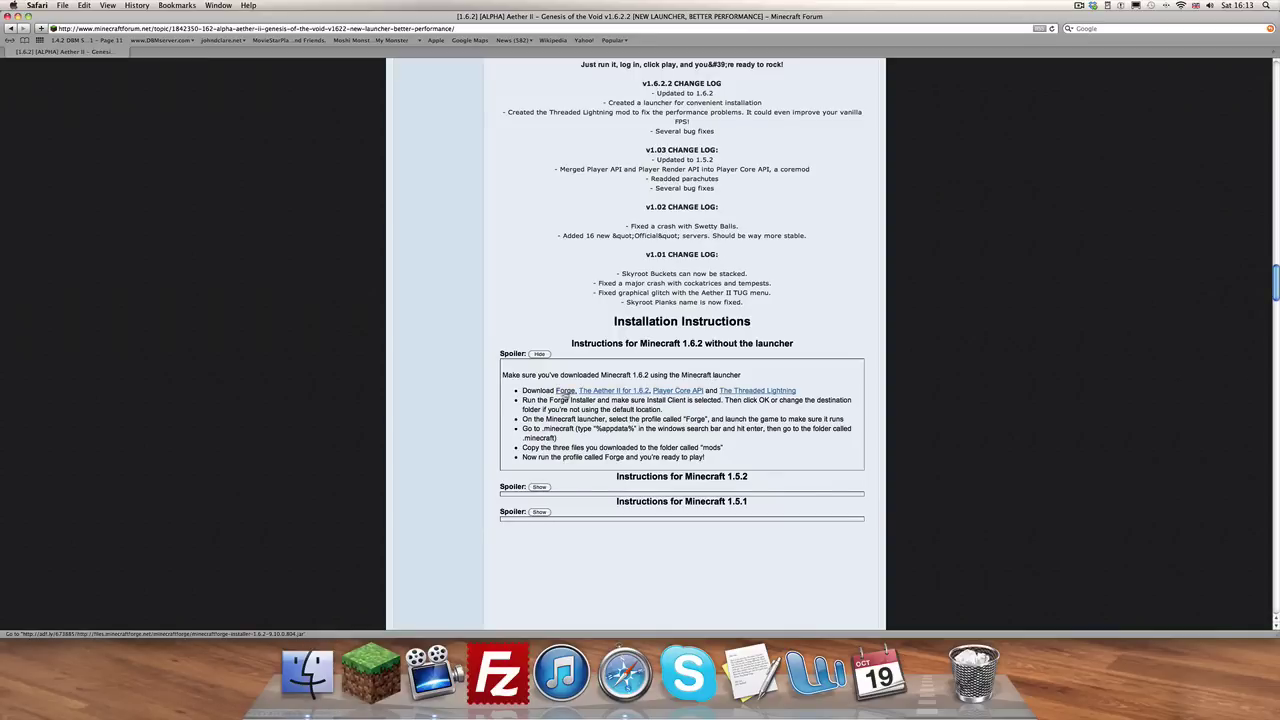
Step: Download the Forge installer from its link in a new window, skipping the ad, and return to the forum thread
{"action": "right_click", "coordinate": [566, 394]}
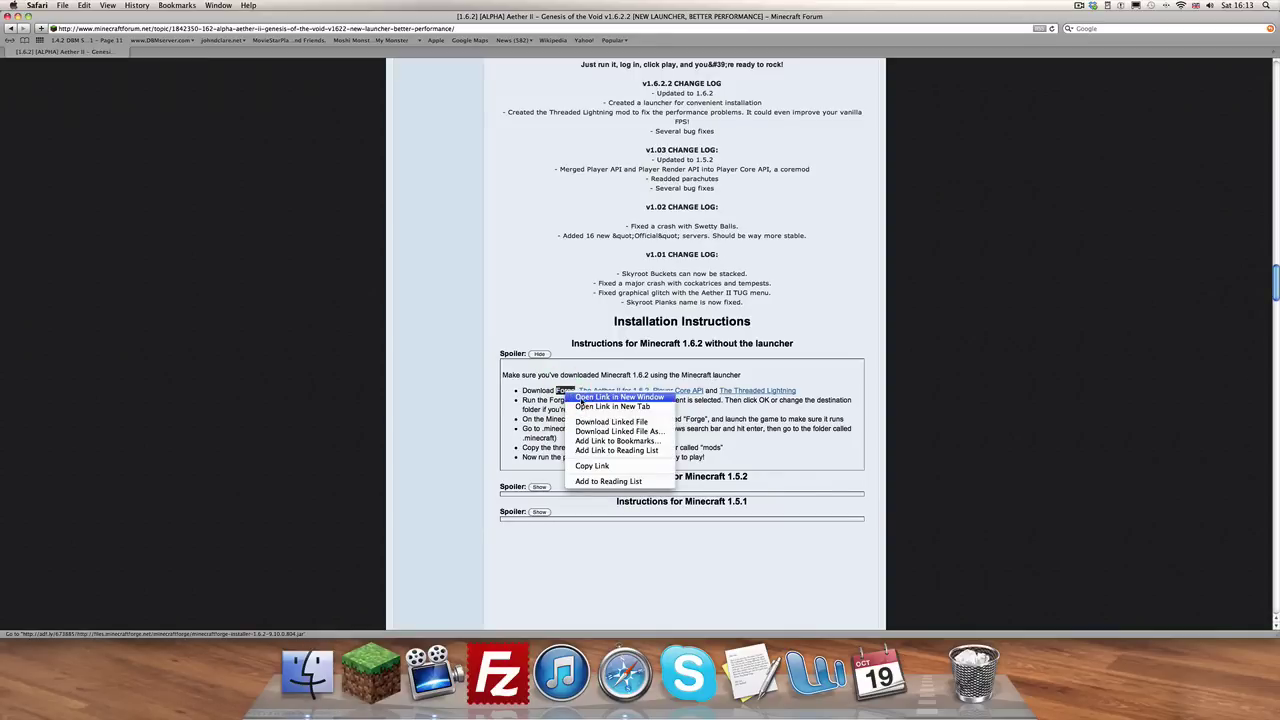
{"action": "left_click", "coordinate": [559, 379]}
{"action": "right_click", "coordinate": [559, 390]}
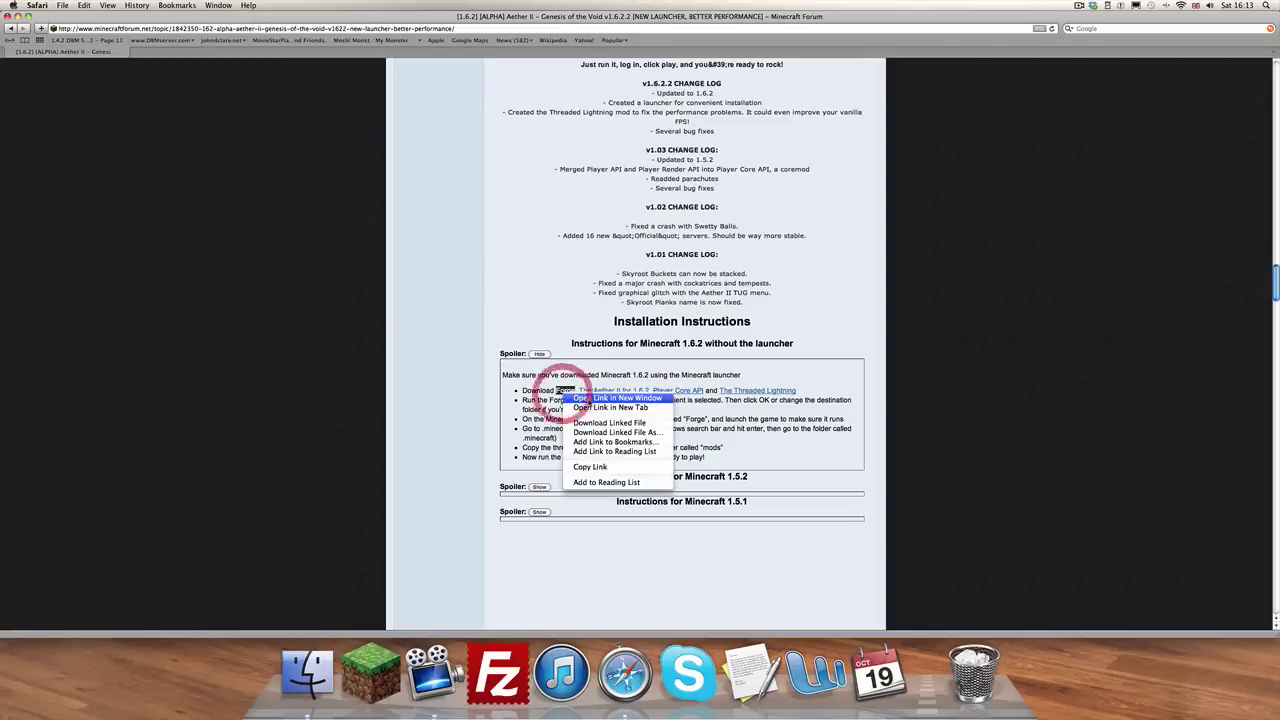
{"action": "left_click", "coordinate": [572, 396]}
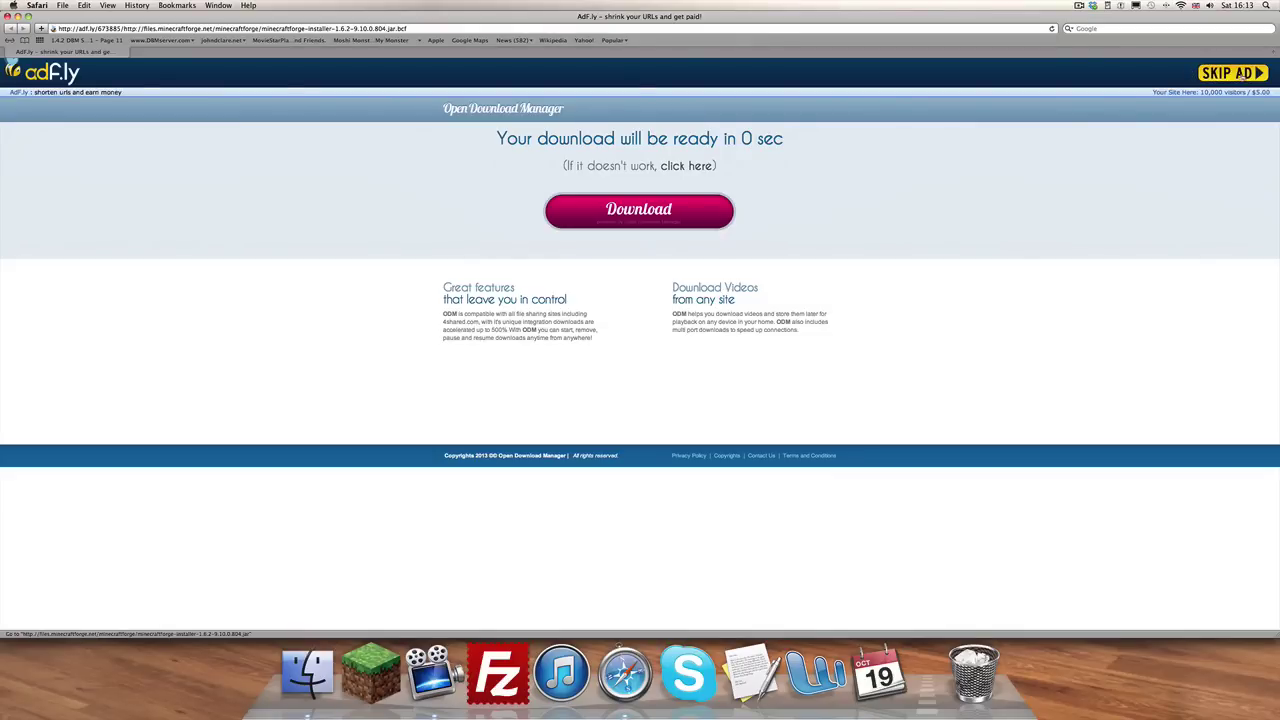
{"action": "left_click", "coordinate": [1234, 75]}
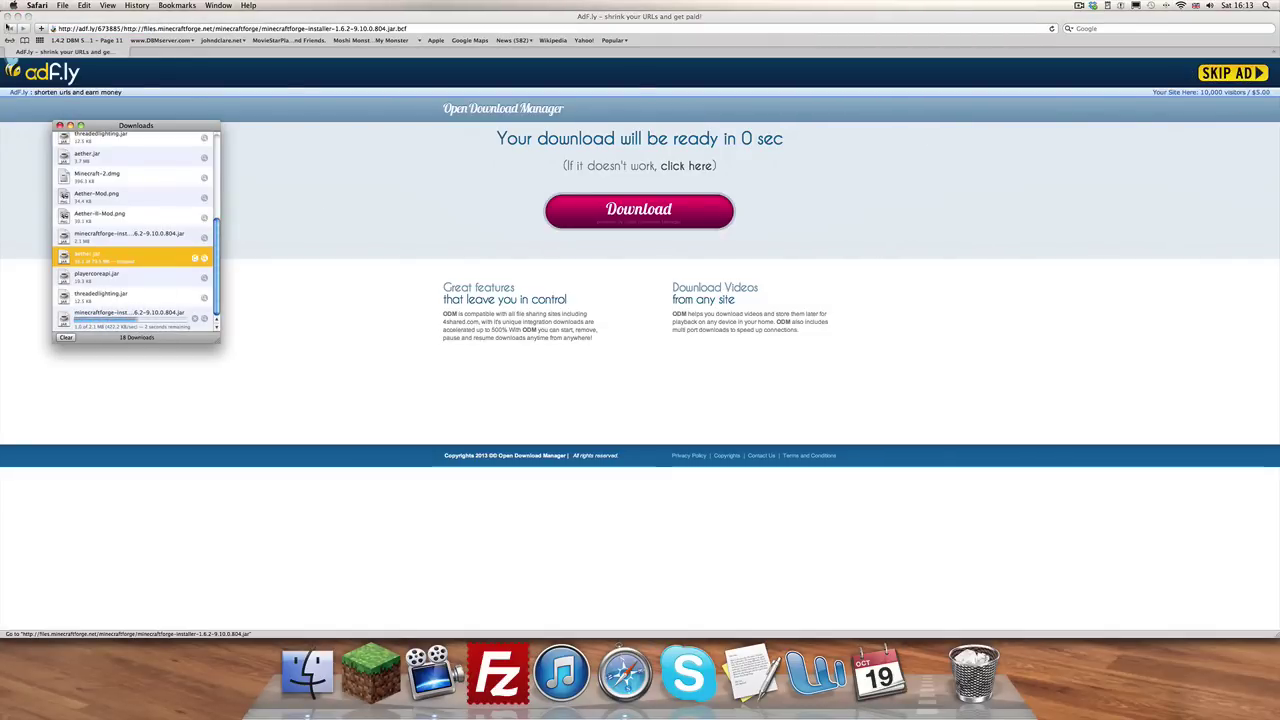
{"action": "left_click", "coordinate": [8, 28]}
{"action": "left_click", "coordinate": [279, 135]}
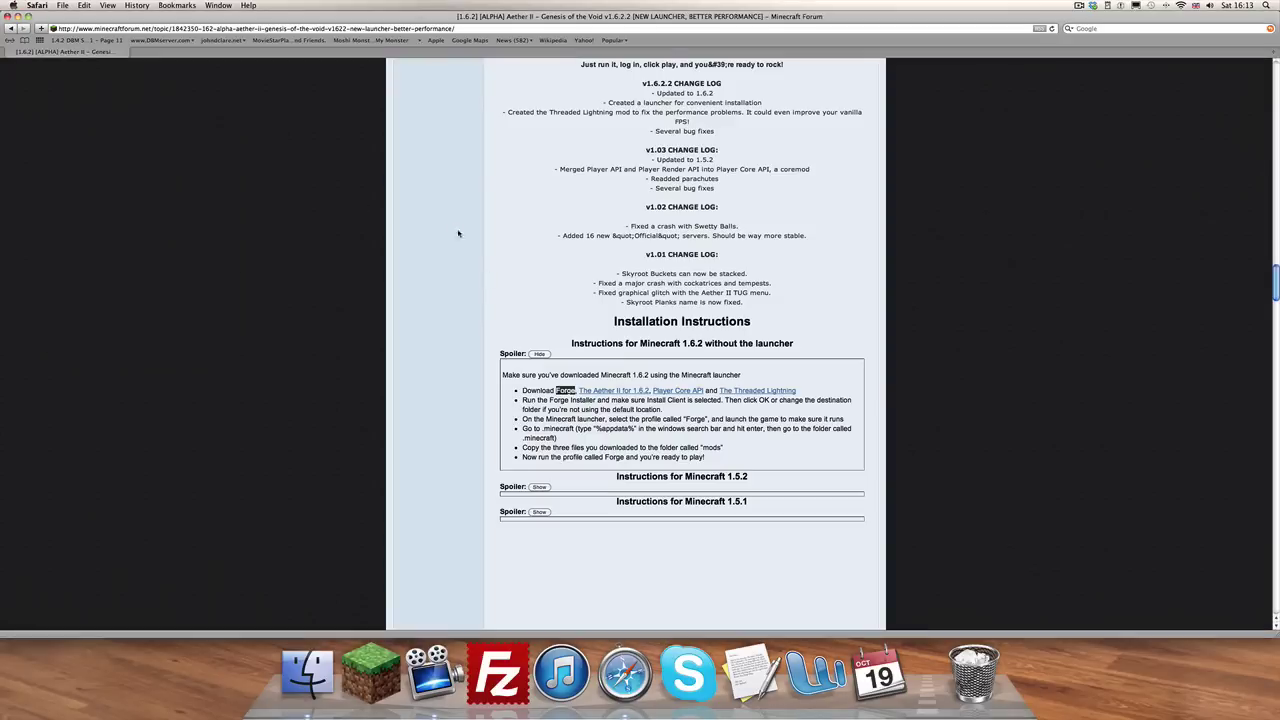
Step: Start downloading The Aether II for 1.6.2 in a new window, continue past the Facebook warning, and uncover the downloads list behind the thread
{"action": "right_click", "coordinate": [605, 393]}
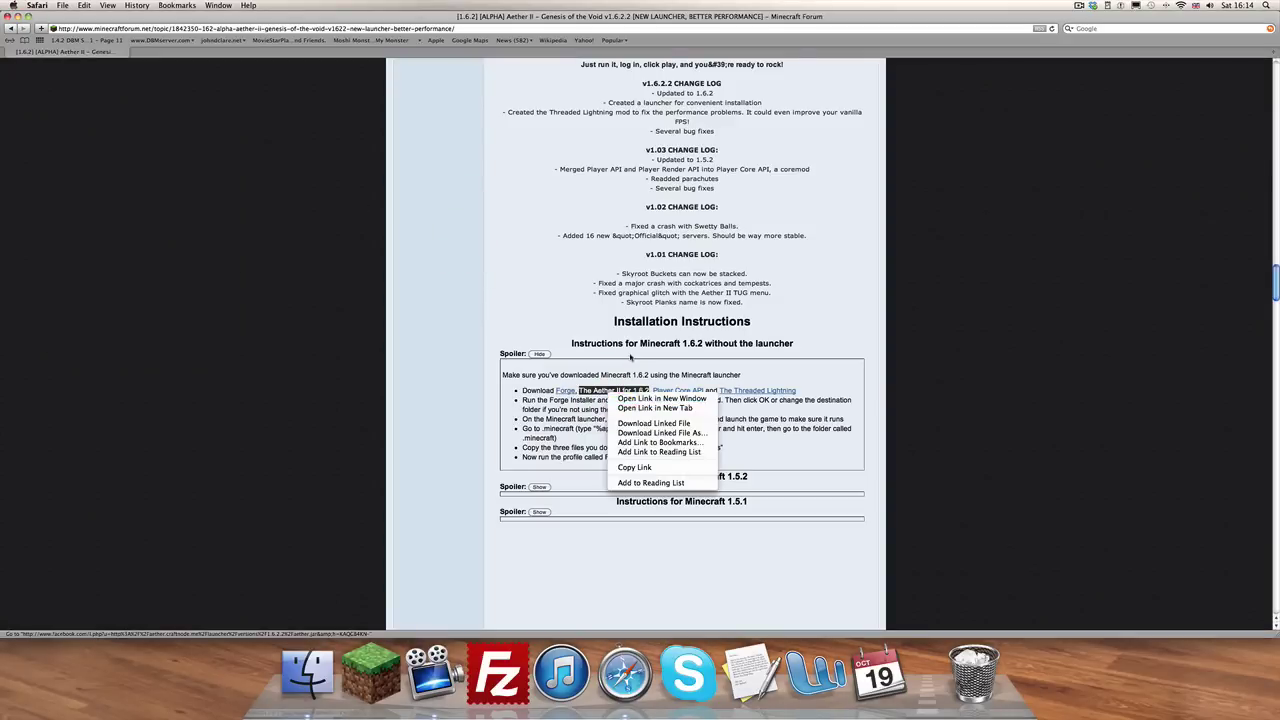
{"action": "left_click", "coordinate": [630, 355]}
{"action": "right_click", "coordinate": [627, 391]}
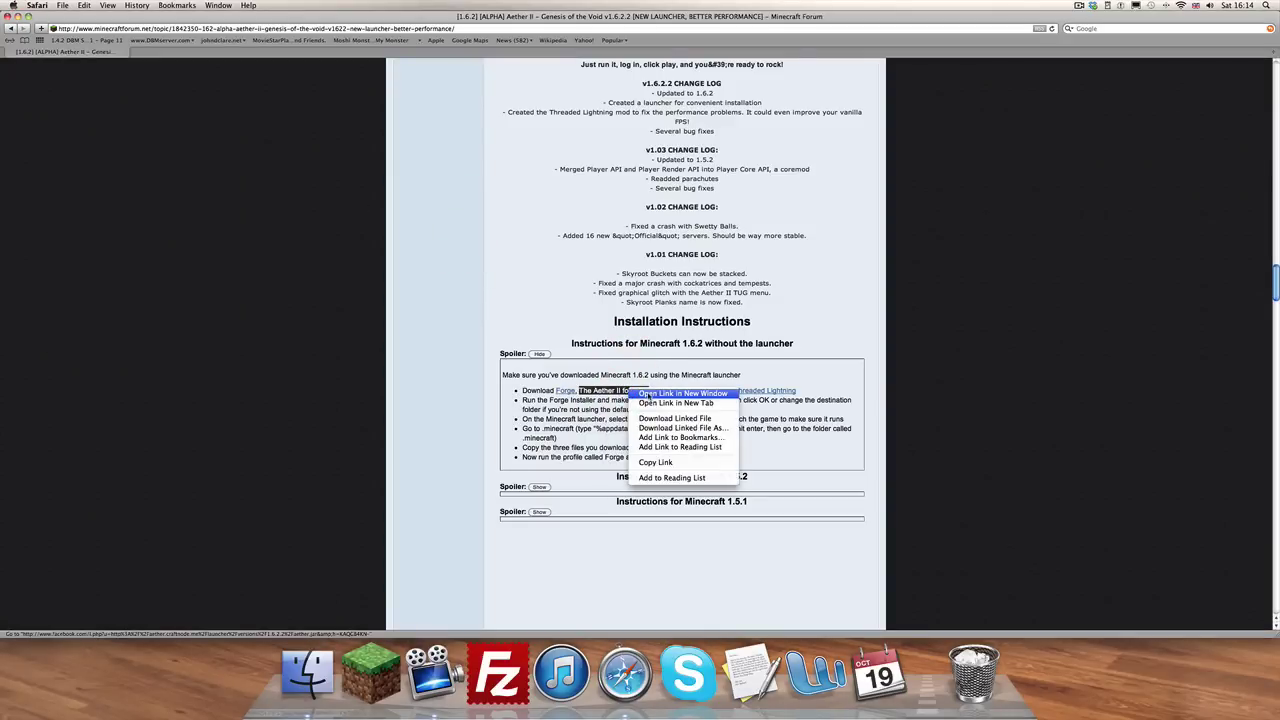
{"action": "left_click", "coordinate": [645, 393]}
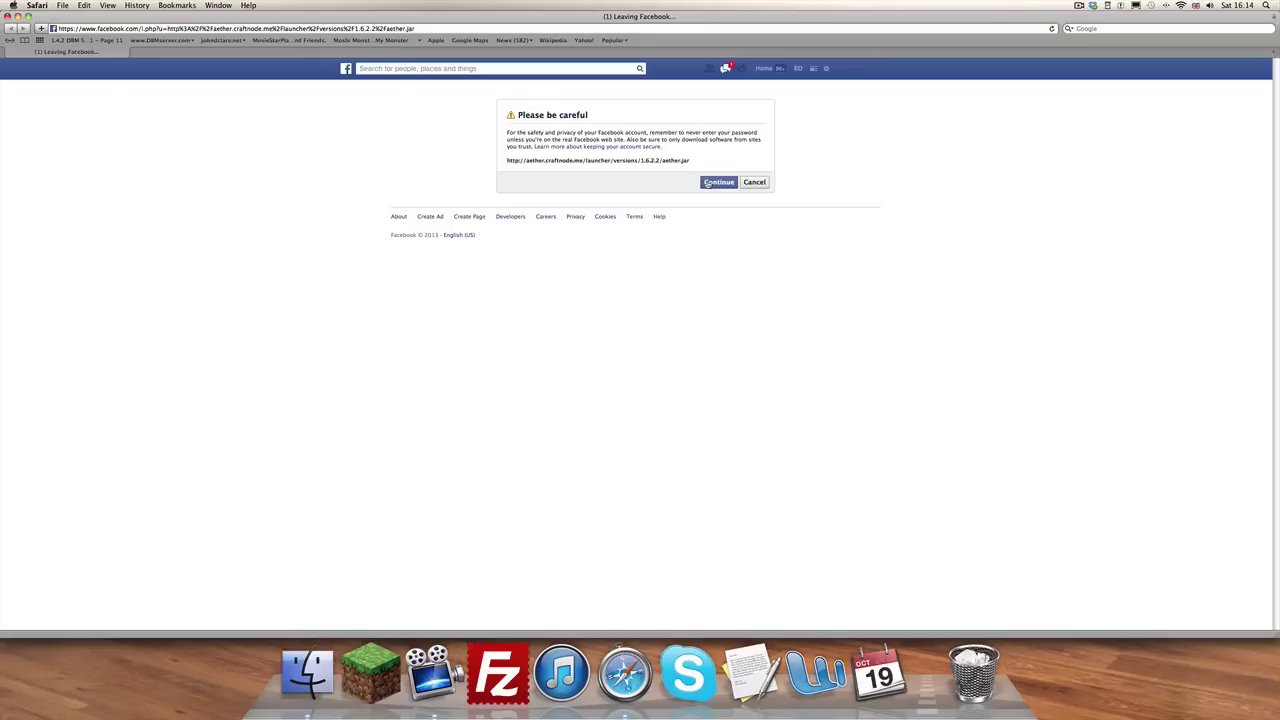
{"action": "left_click", "coordinate": [679, 186]}
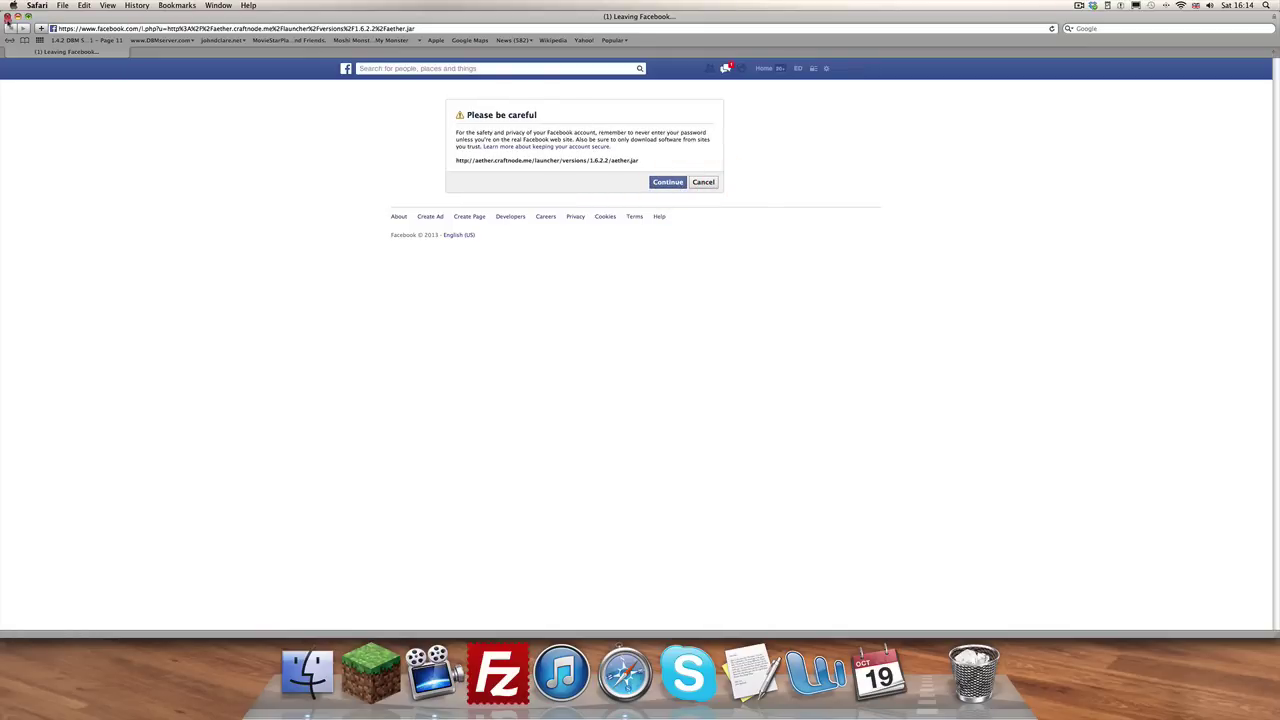
{"action": "left_click", "coordinate": [8, 17]}
{"action": "left_click_drag", "start_coordinate": [37, 15], "coordinate": [165, 15]}
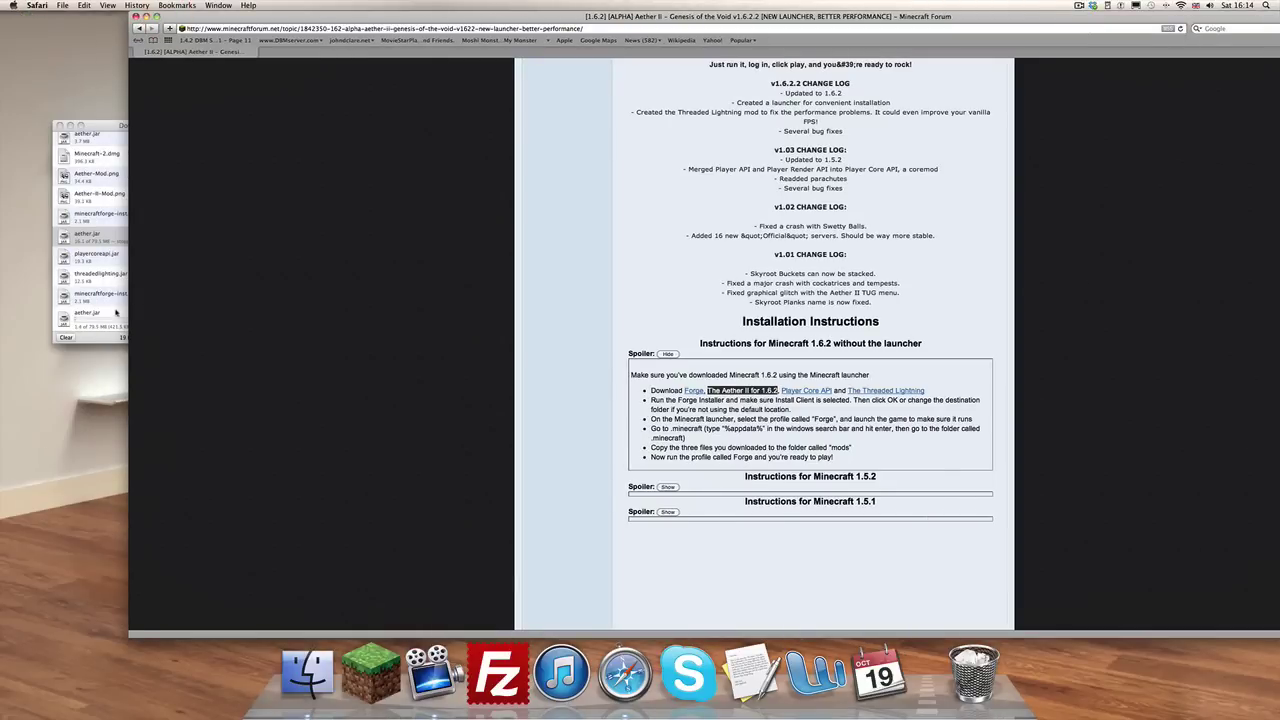
Step: Download the Player Core API in a new window, continuing past the Facebook warning, and close that window
{"action": "left_click", "coordinate": [762, 321]}
{"action": "right_click", "coordinate": [822, 391]}
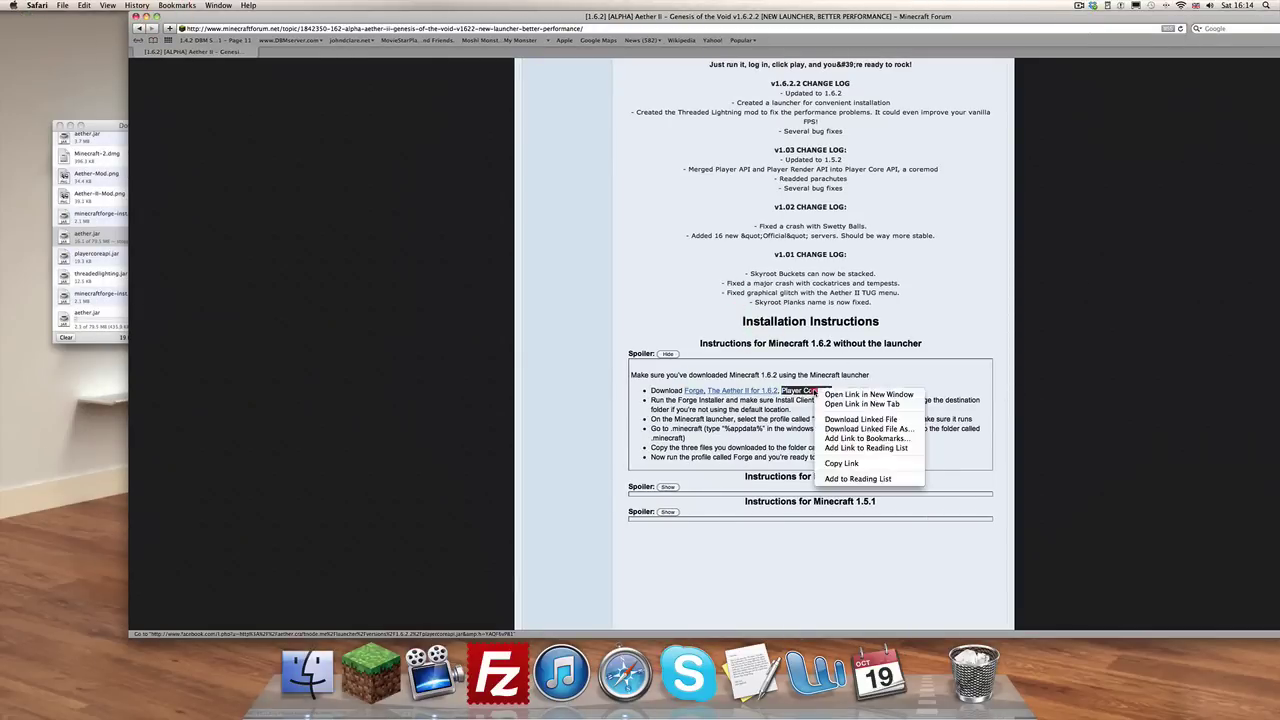
{"action": "left_click", "coordinate": [830, 395]}
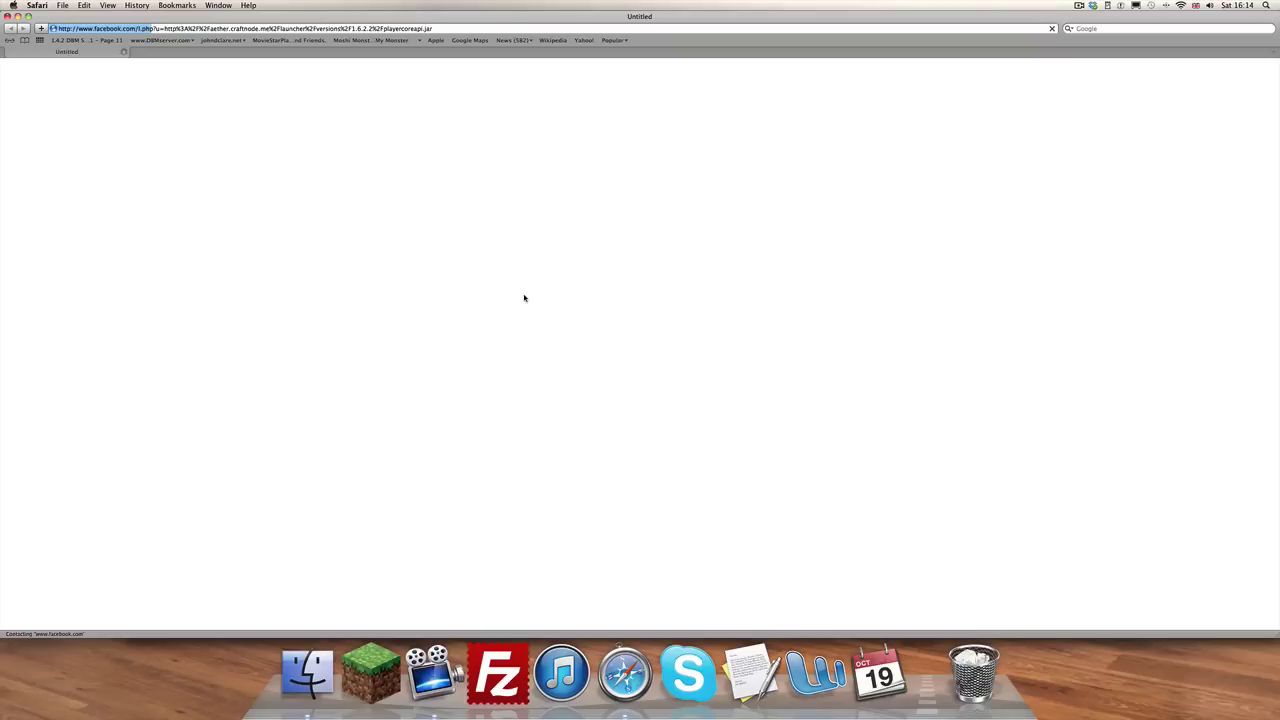
{"action": "left_click", "coordinate": [726, 182]}
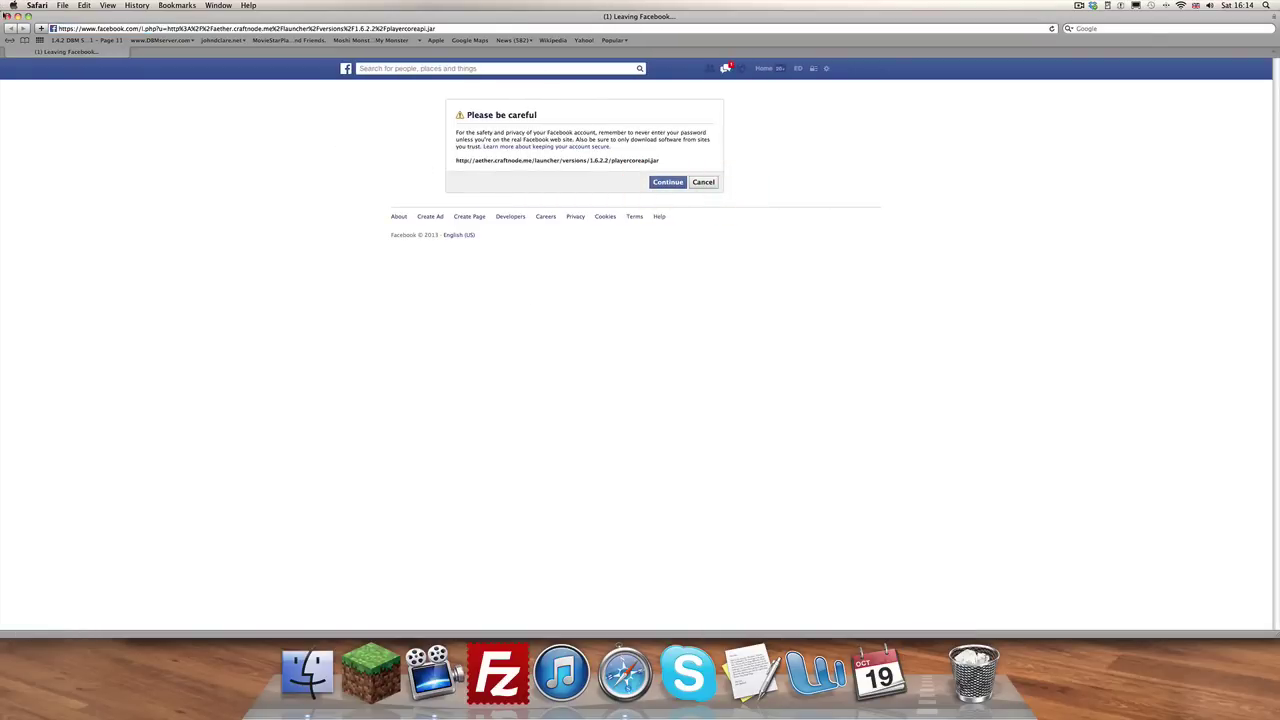
{"action": "left_click", "coordinate": [7, 16]}
Step: Download The Threaded Lightning from its link in a new window, continuing past the Facebook warning
{"action": "left_click", "coordinate": [972, 391]}
{"action": "right_click", "coordinate": [914, 391]}
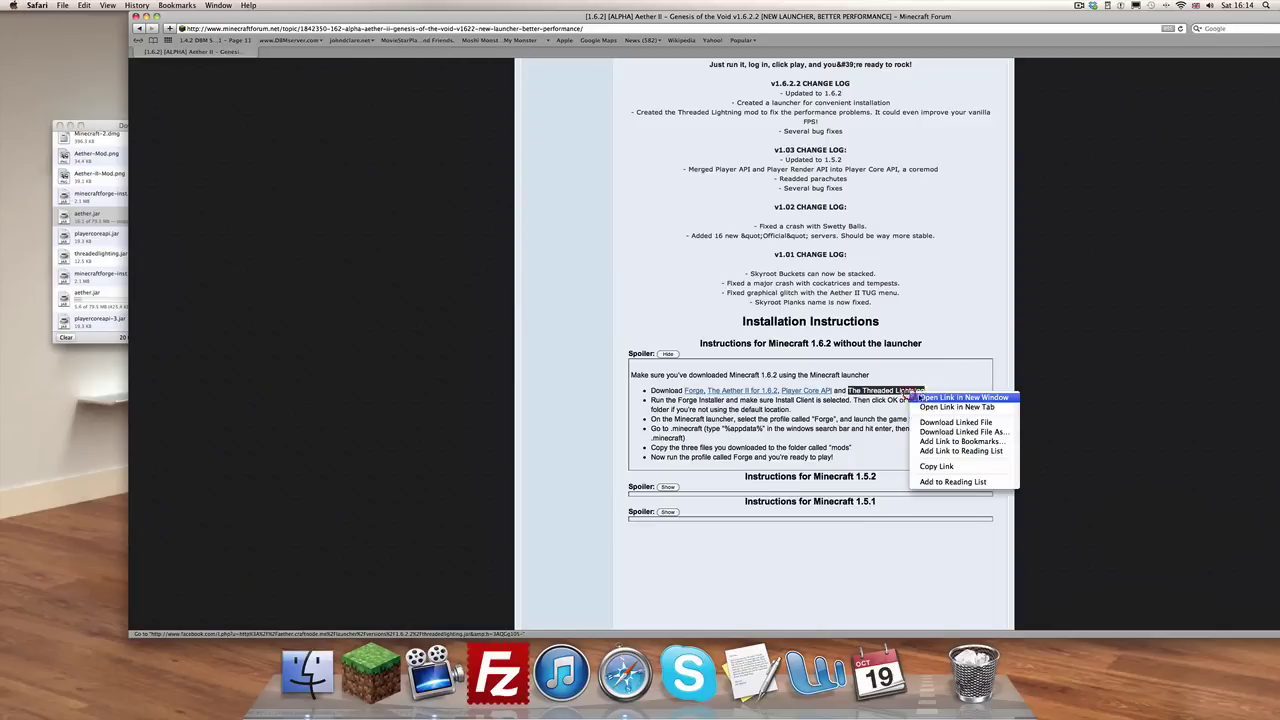
{"action": "left_click", "coordinate": [915, 397]}
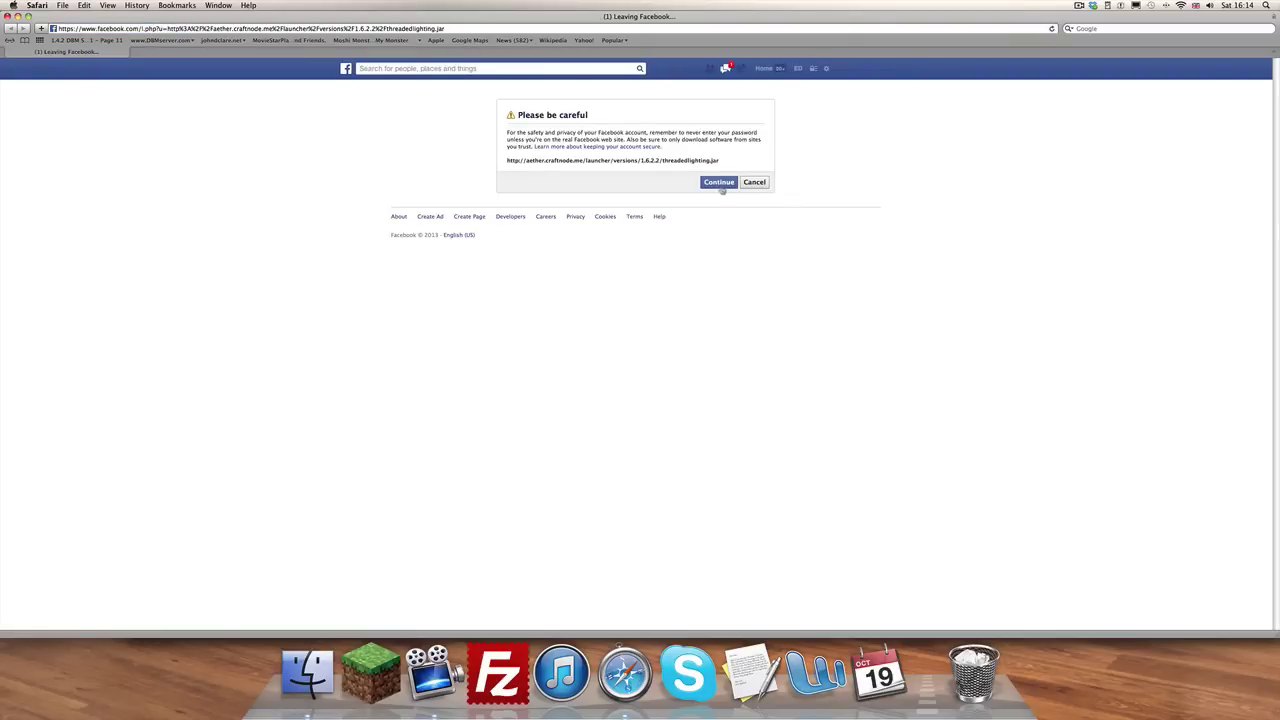
{"action": "left_click", "coordinate": [721, 188]}
{"action": "left_click", "coordinate": [667, 182]}
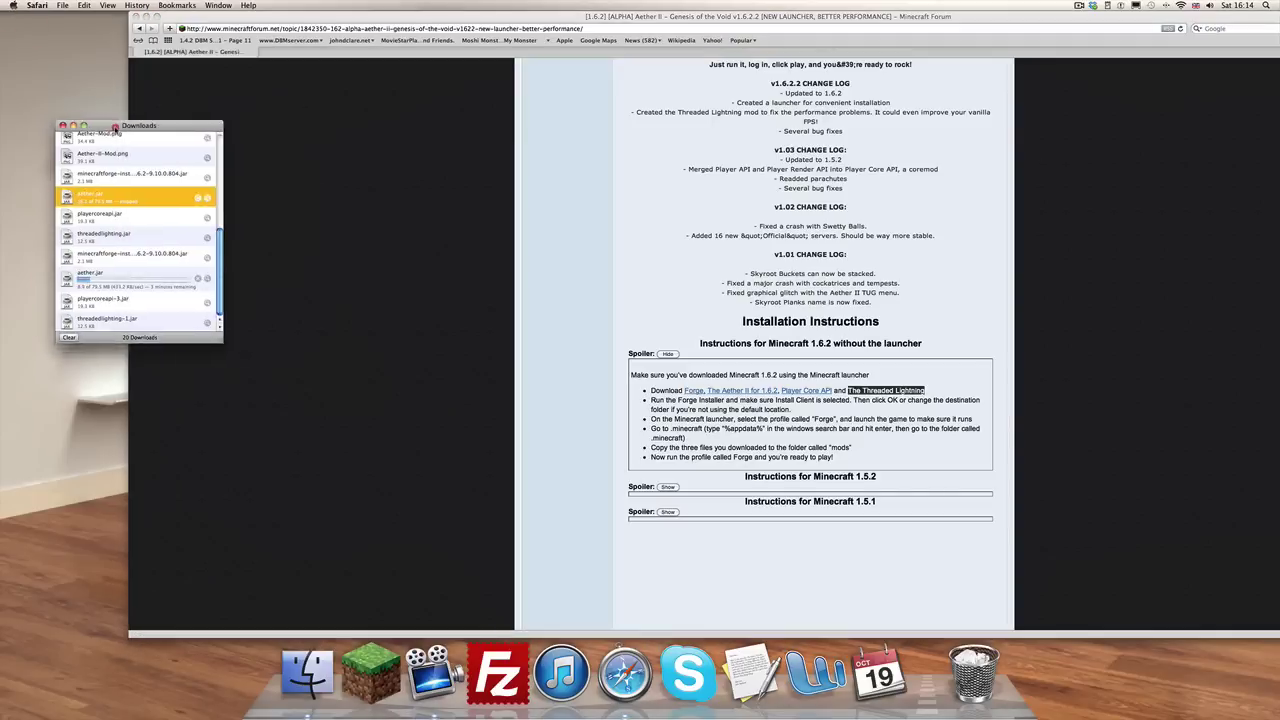
Step: Remove the older duplicate threadedlighting.jar, playercoreapi.jar, stopped aether.jar and minecraftforge installer entries from the downloads list
{"action": "left_click_drag", "start_coordinate": [115, 128], "coordinate": [247, 170]}
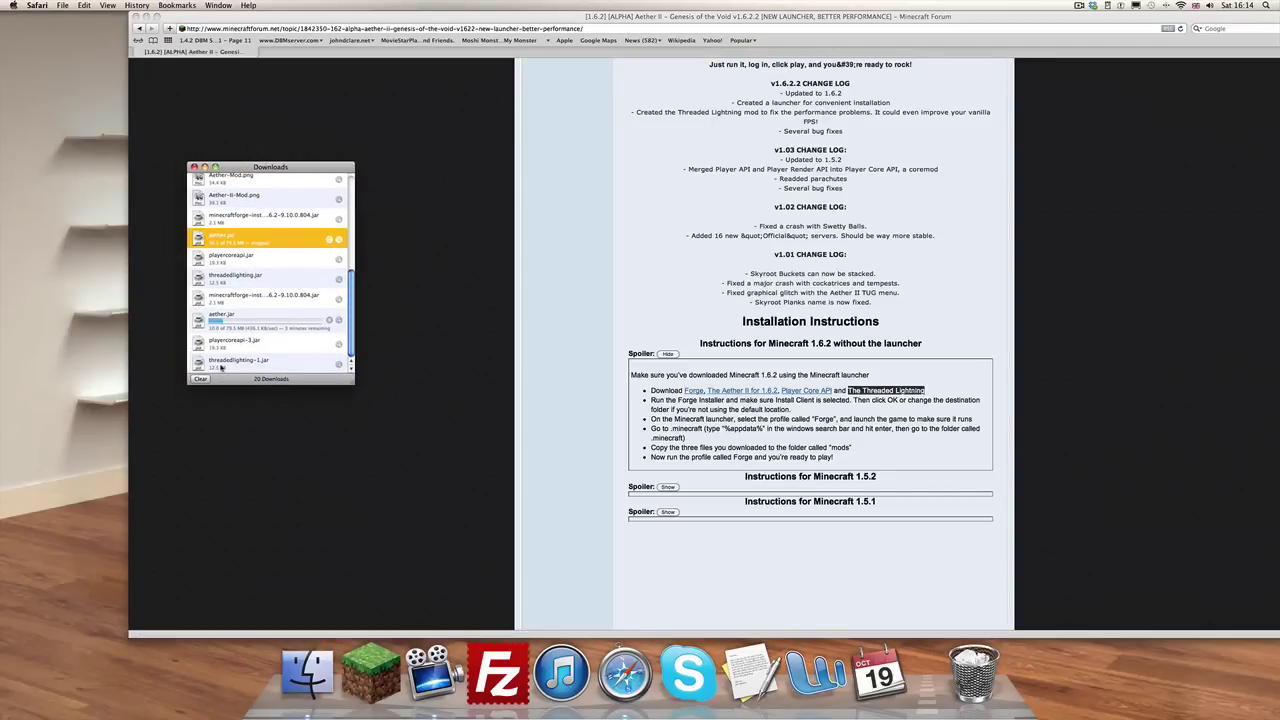
{"action": "right_click", "coordinate": [228, 279]}
{"action": "left_click", "coordinate": [265, 312]}
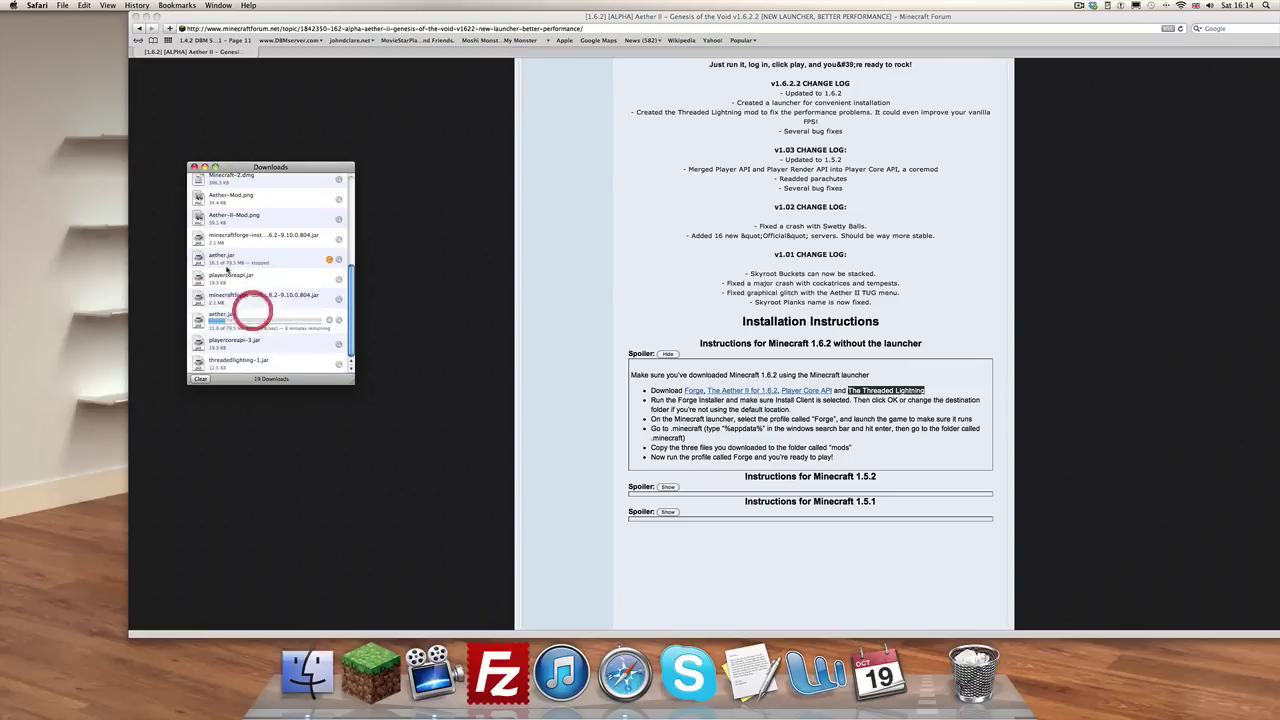
{"action": "right_click", "coordinate": [228, 272]}
{"action": "left_click", "coordinate": [271, 307]}
{"action": "right_click", "coordinate": [252, 270]}
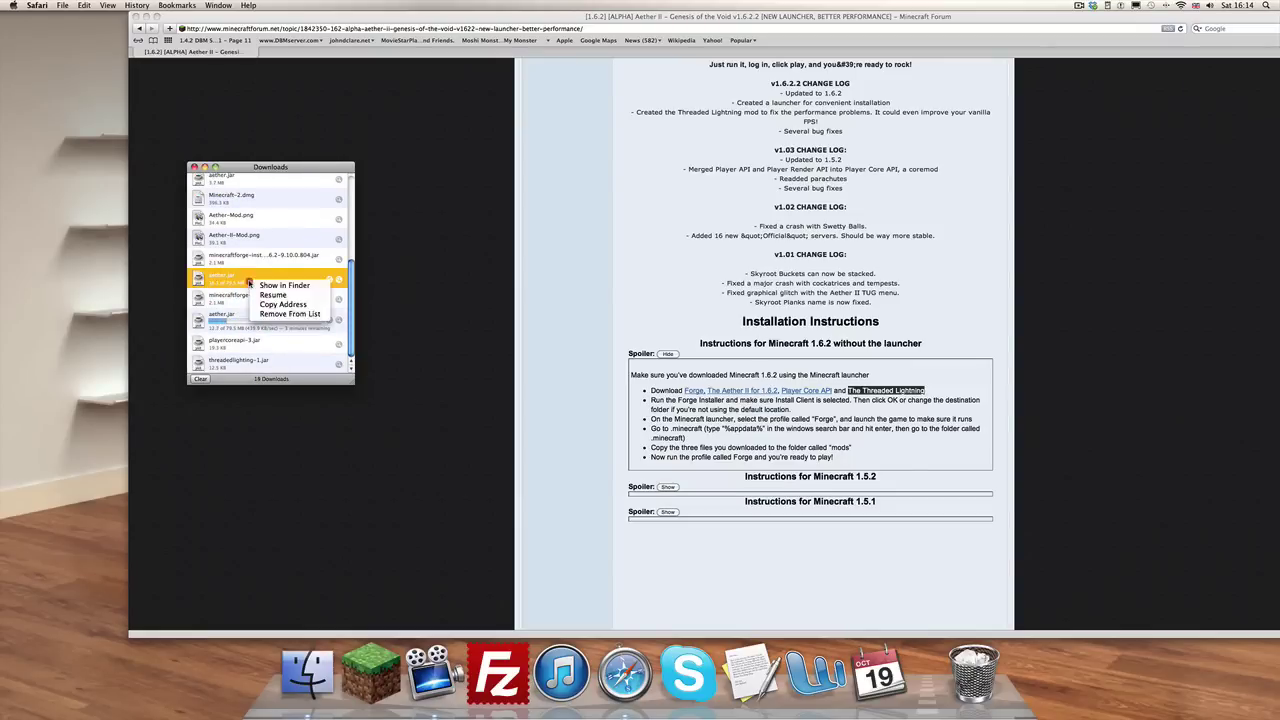
{"action": "left_click", "coordinate": [278, 309]}
{"action": "right_click", "coordinate": [266, 281]}
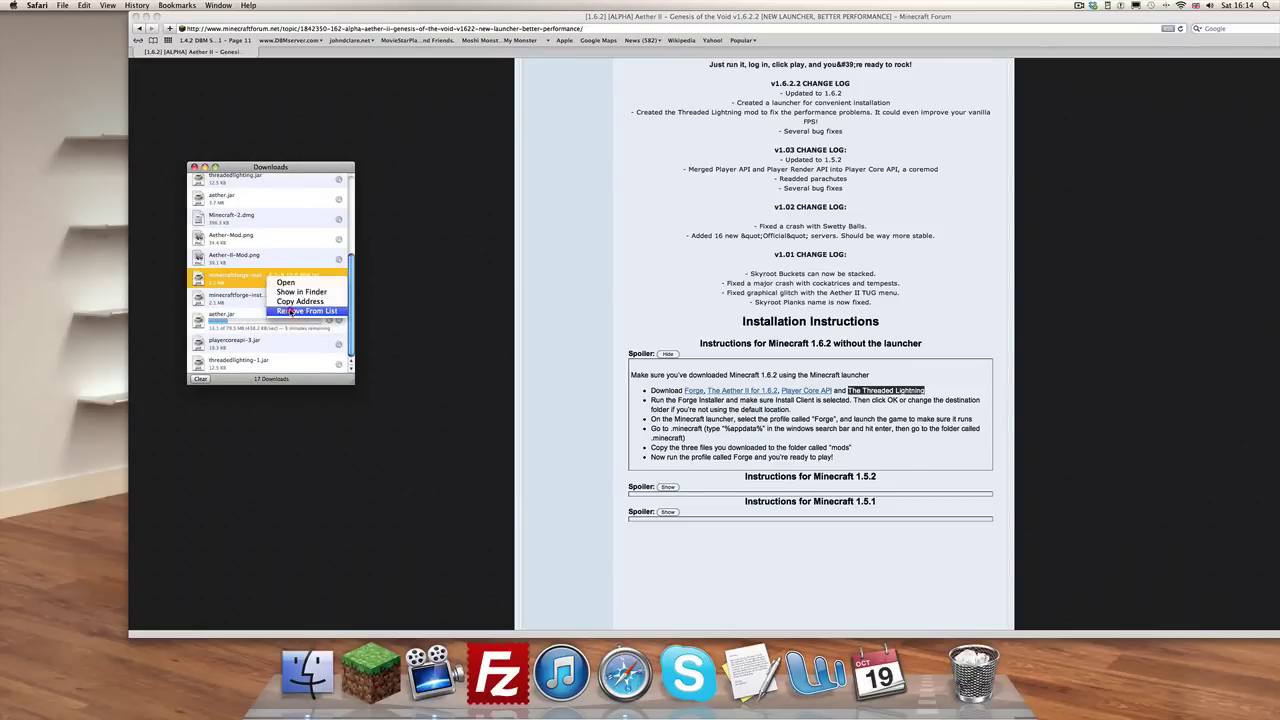
{"action": "left_click", "coordinate": [282, 306]}
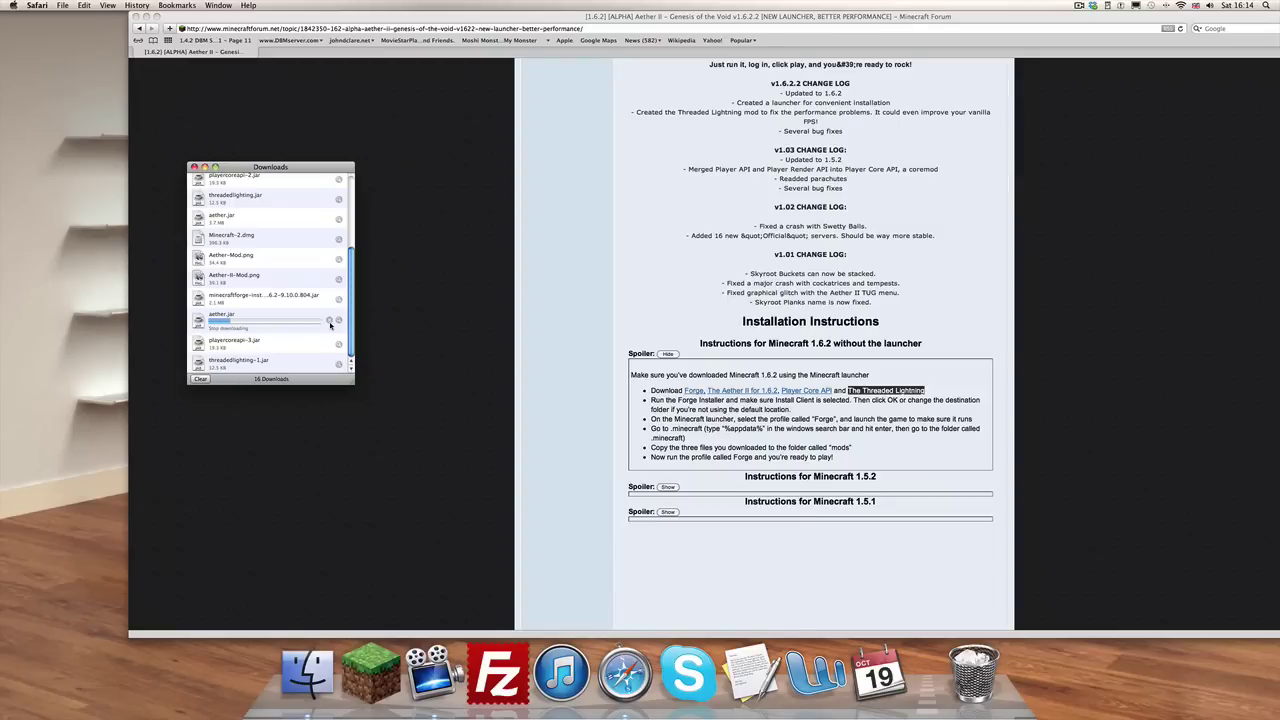
Step: Stop the running aether.jar download and minimize the forum window, keeping the downloads list on the desktop
{"action": "left_click", "coordinate": [330, 323]}
{"action": "left_click", "coordinate": [450, 320]}
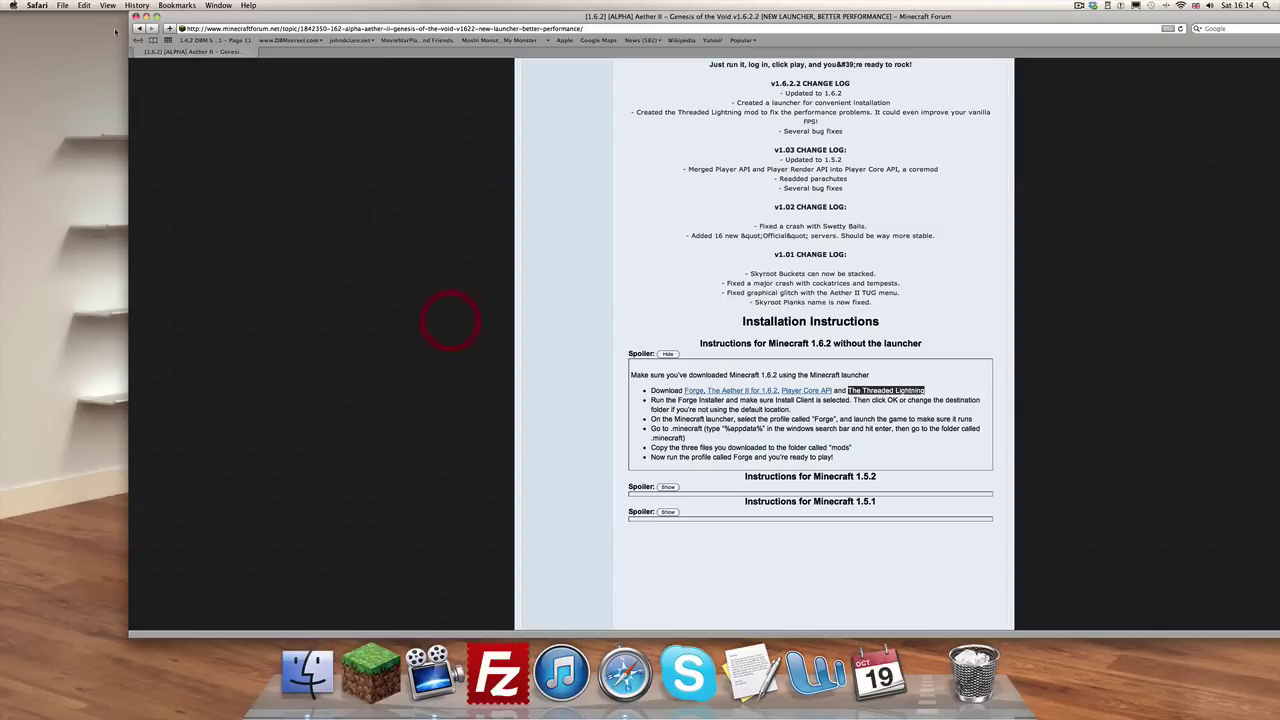
{"action": "left_click", "coordinate": [146, 17]}
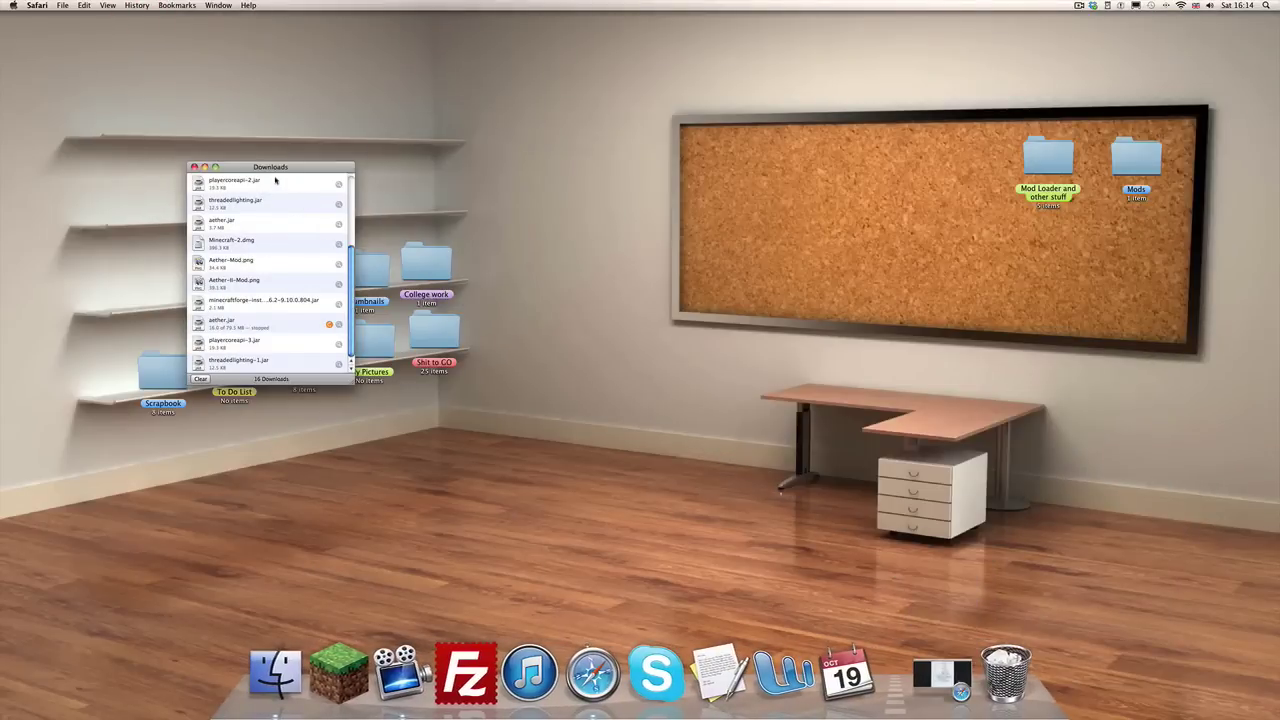
{"action": "left_click_drag", "start_coordinate": [274, 171], "coordinate": [221, 58]}
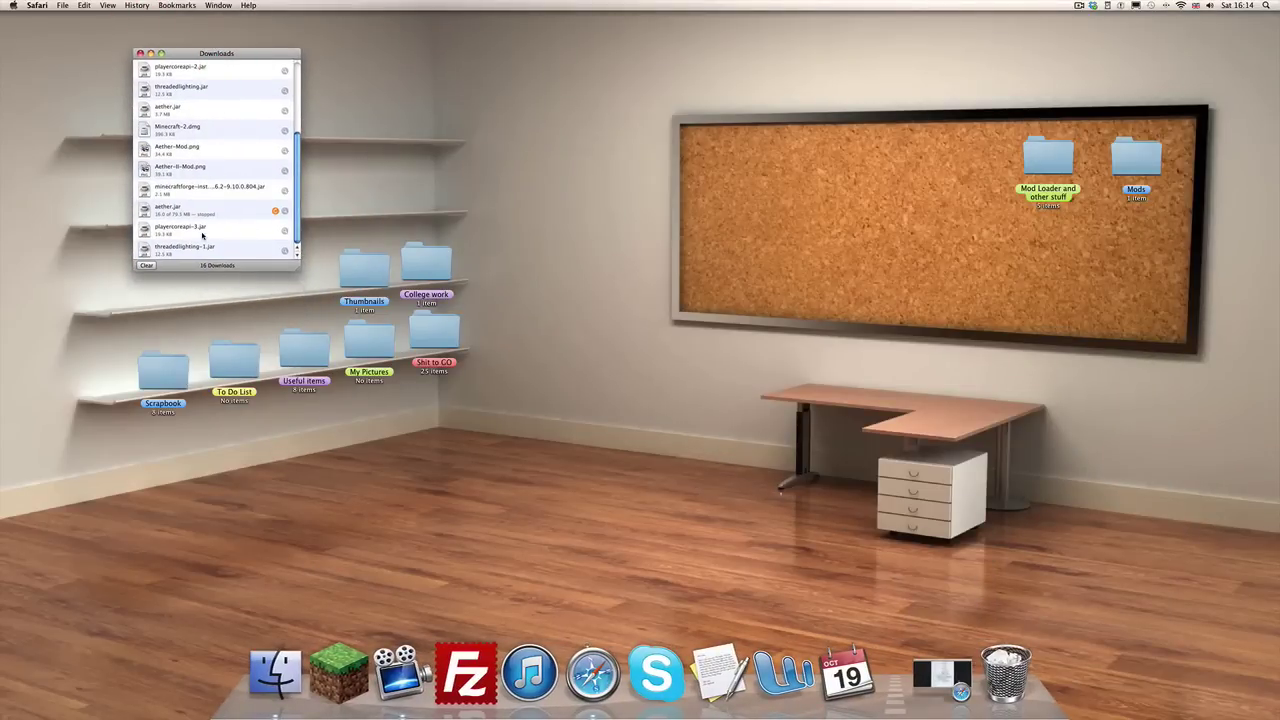
Step: Open the 1.6.2 folder inside Forge in the "Mod Loader and other stuff" desktop folder
{"action": "double_click", "coordinate": [1050, 160]}
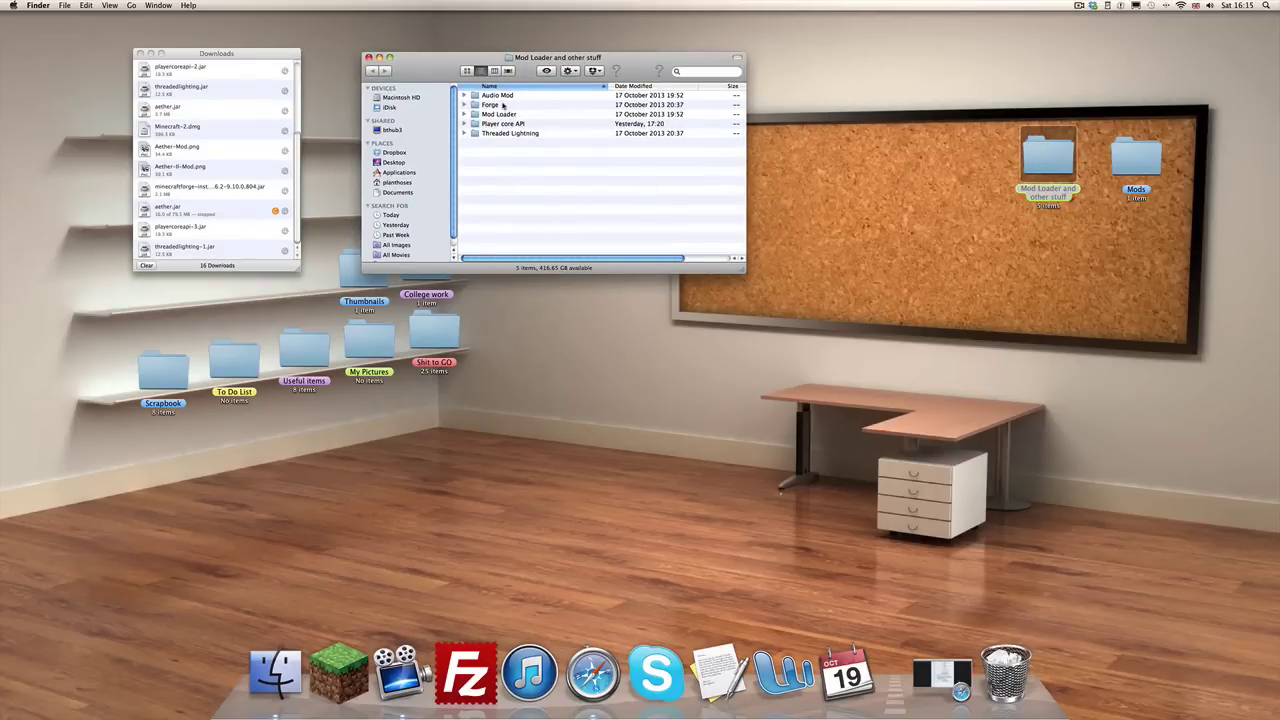
{"action": "double_click", "coordinate": [503, 104]}
{"action": "double_click", "coordinate": [500, 96]}
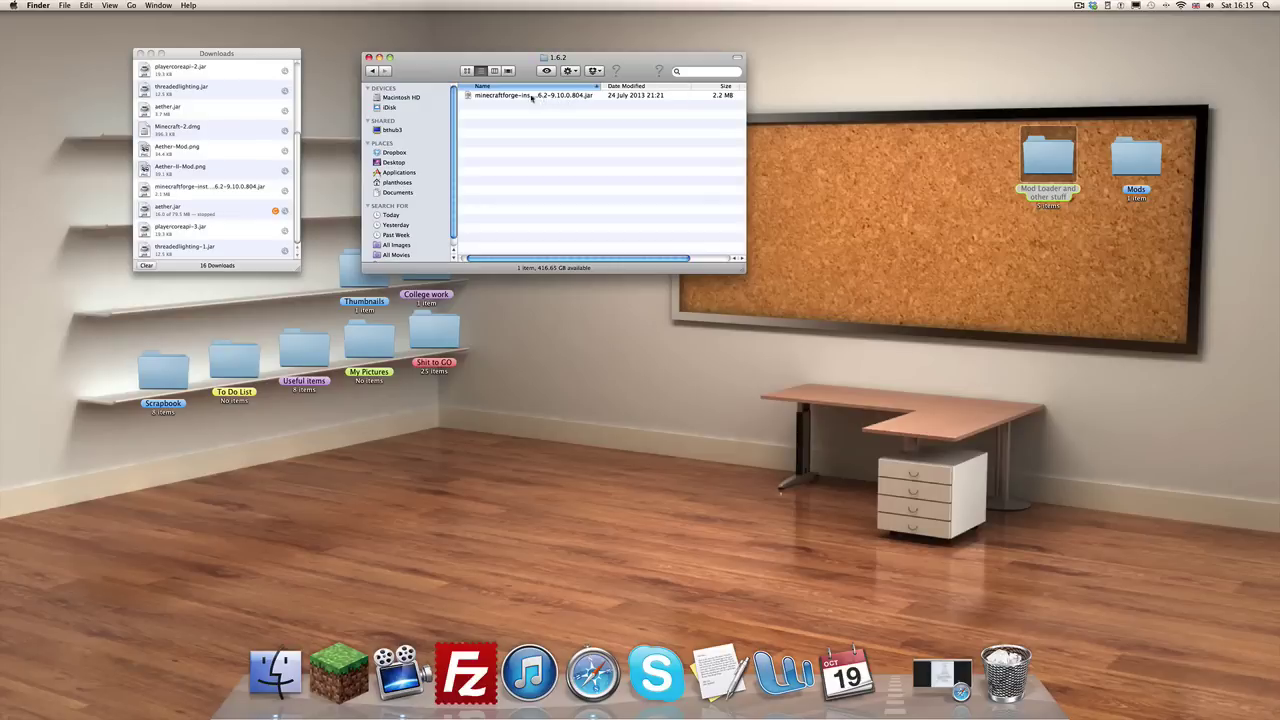
Step: Launch the minecraftforge 9.10.0.804 installer jar from the 1.6.2 folder and check its install path
{"action": "left_click", "coordinate": [606, 97]}
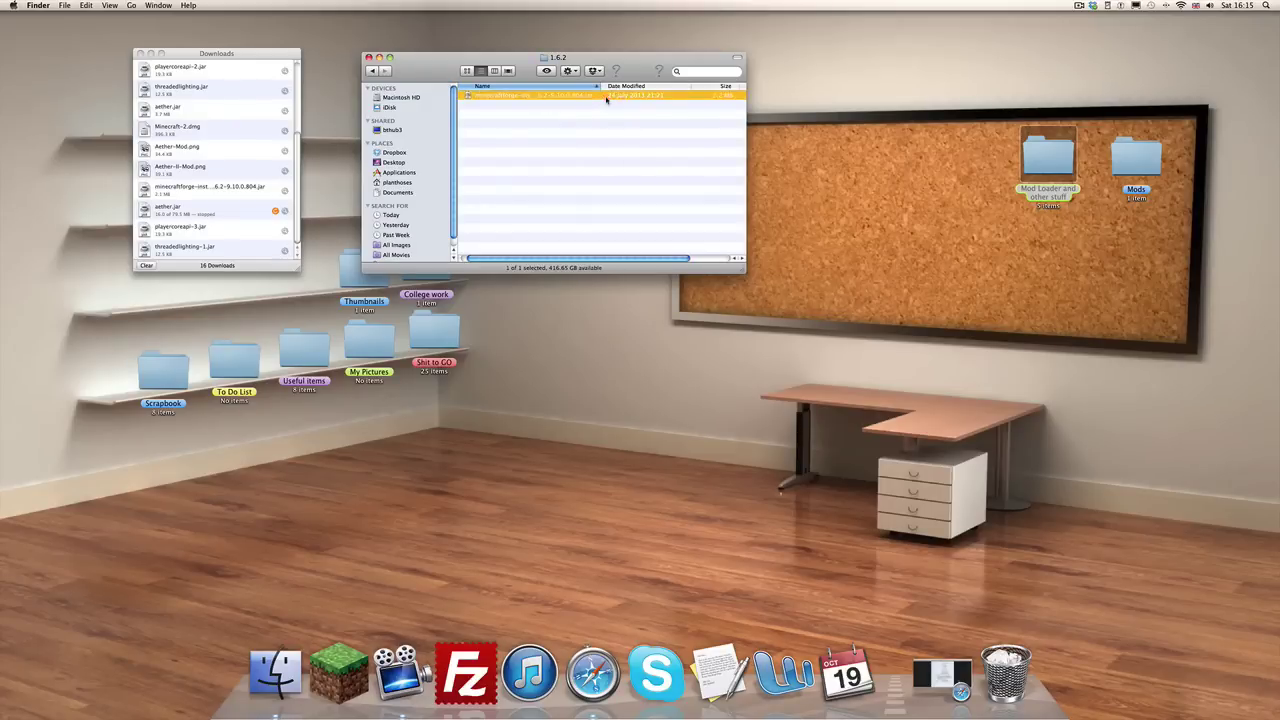
{"action": "double_click", "coordinate": [606, 97]}
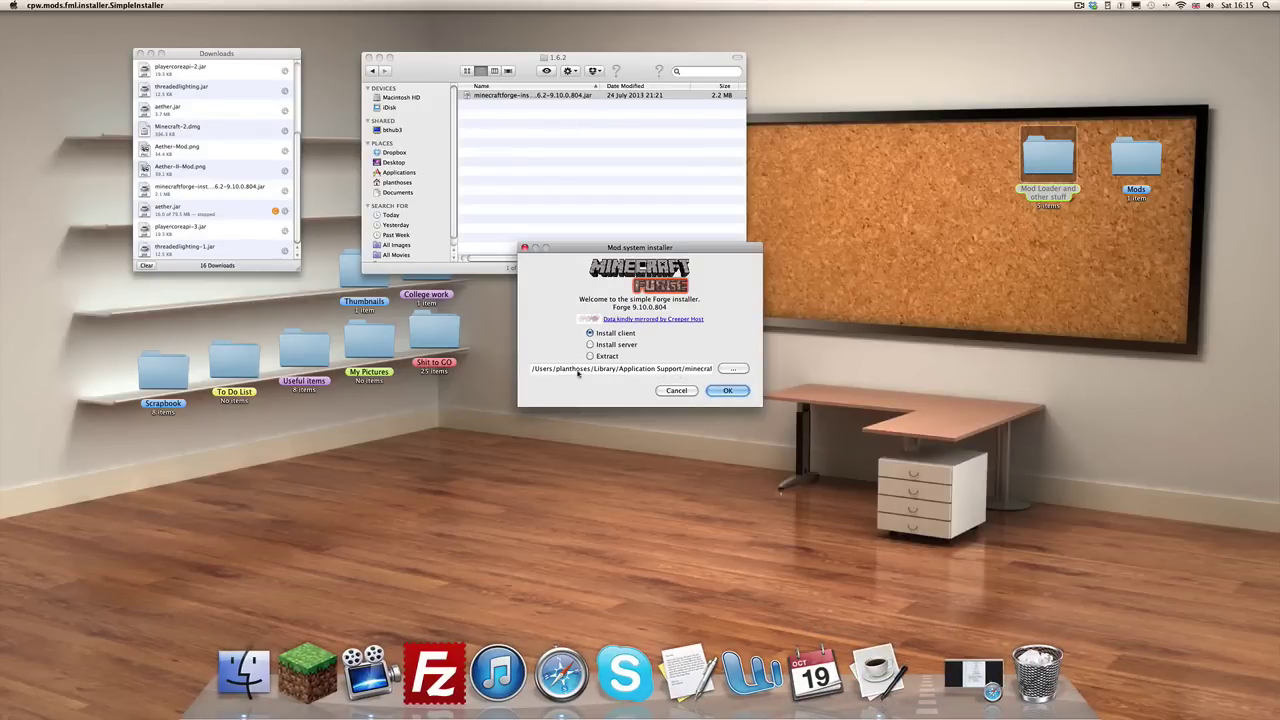
{"action": "left_click_drag", "start_coordinate": [533, 369], "coordinate": [716, 369]}
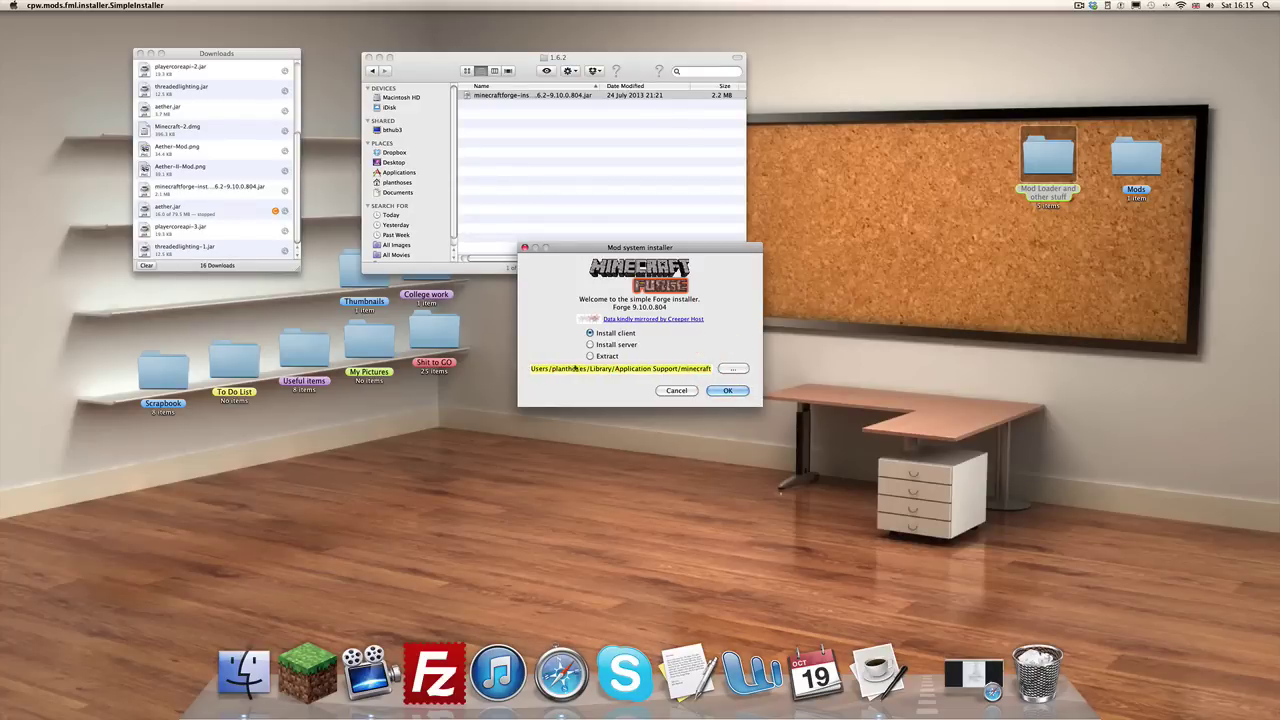
{"action": "left_click", "coordinate": [731, 369]}
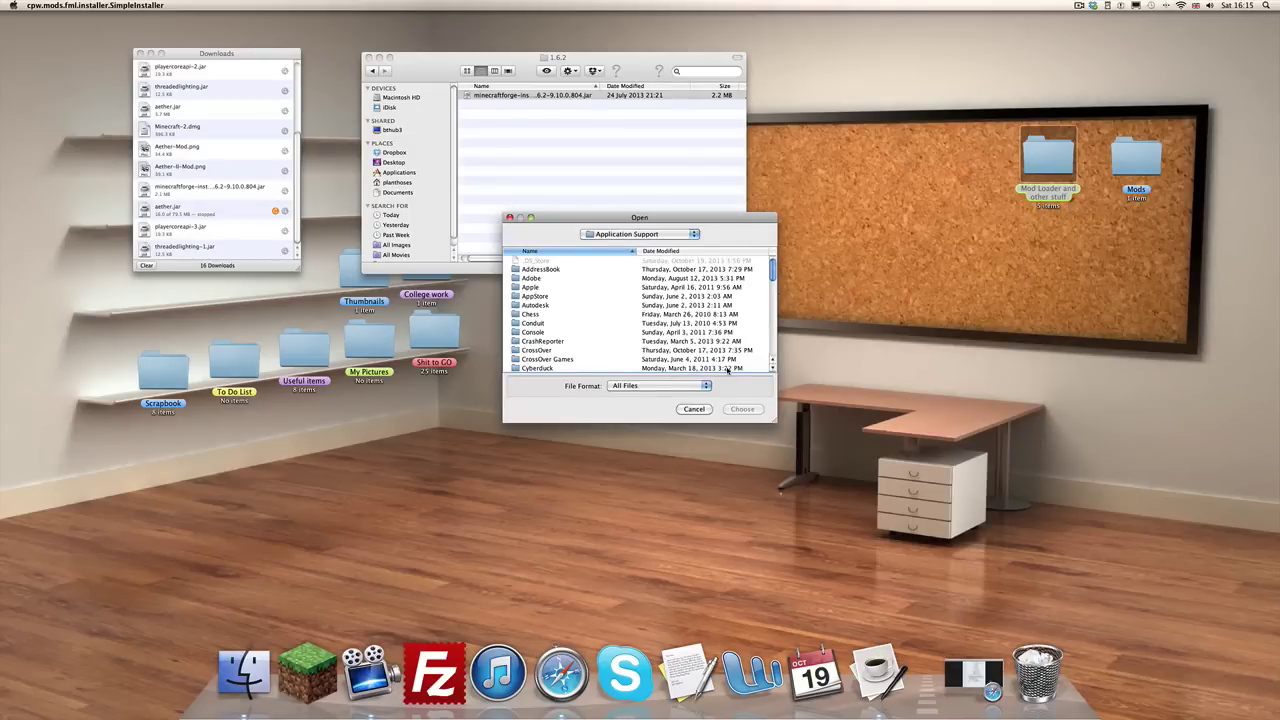
{"action": "scroll", "coordinate": [620, 288], "scroll_direction": "down", "scroll_amount": 10}
{"action": "scroll", "coordinate": [623, 295], "scroll_direction": "up", "scroll_amount": 10}
{"action": "left_click", "coordinate": [695, 410]}
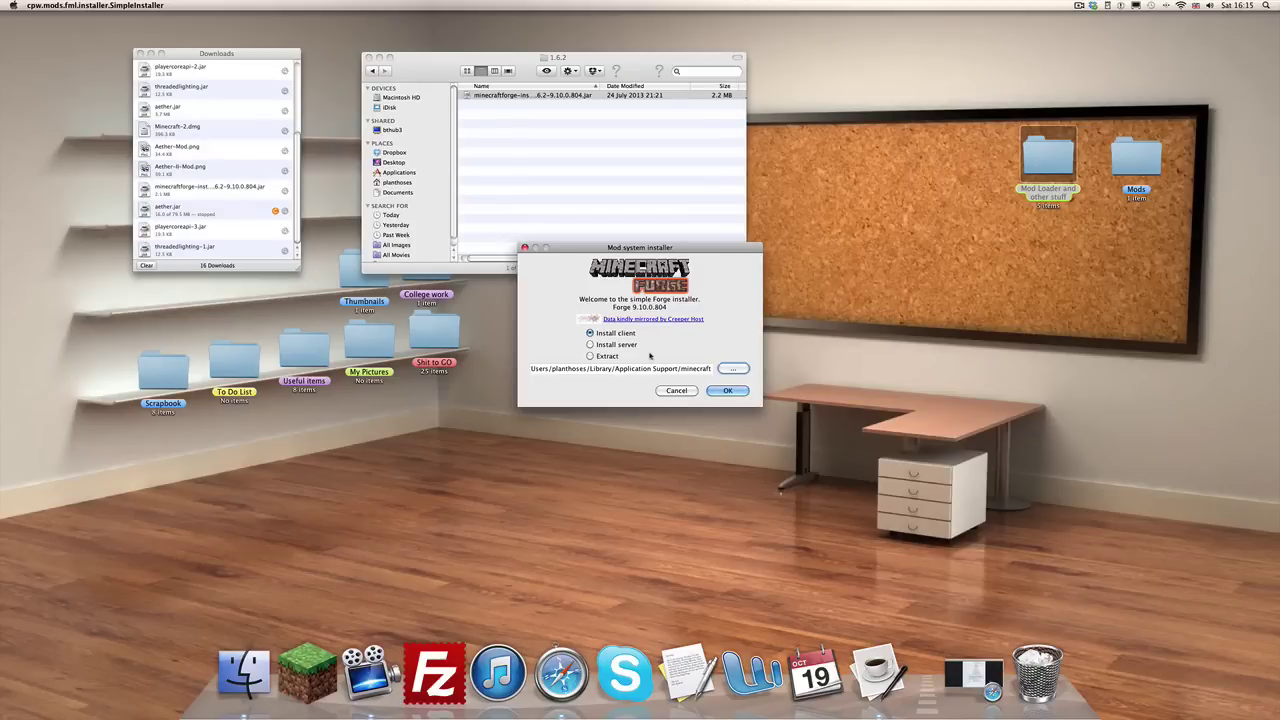
Step: Install the Forge client into the default minecraft folder in Application Support
{"action": "left_click", "coordinate": [720, 391]}
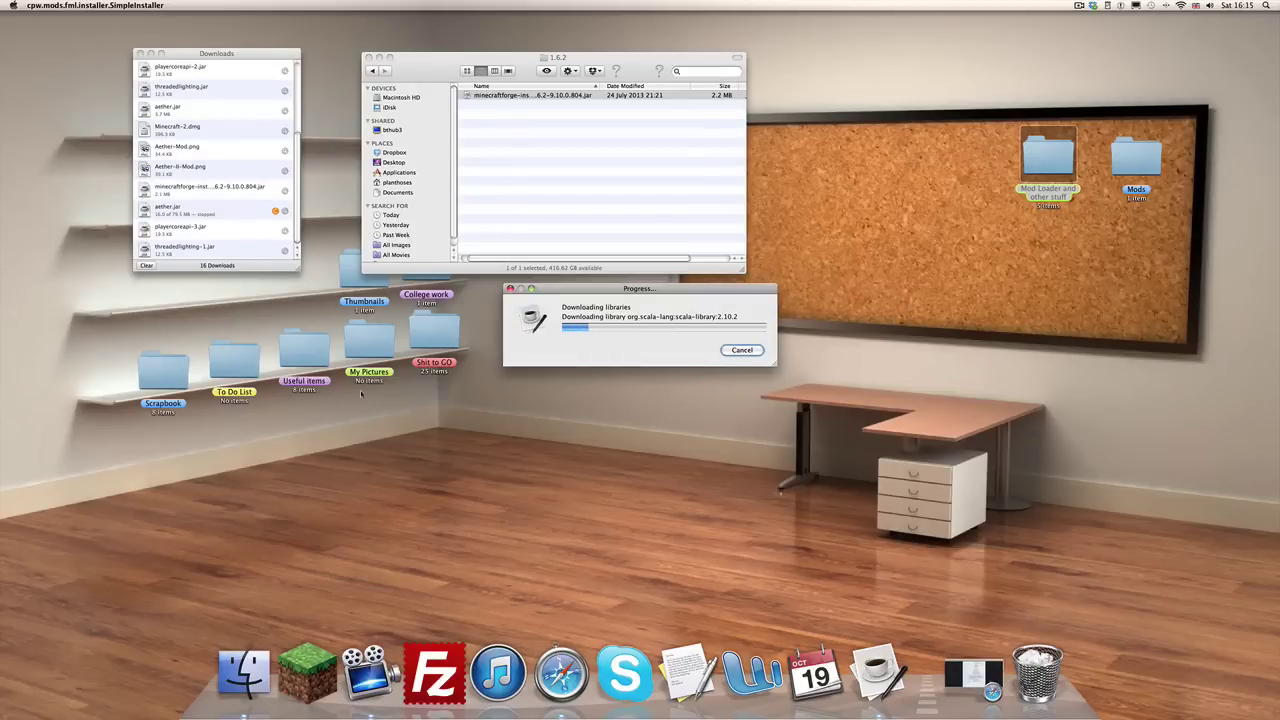